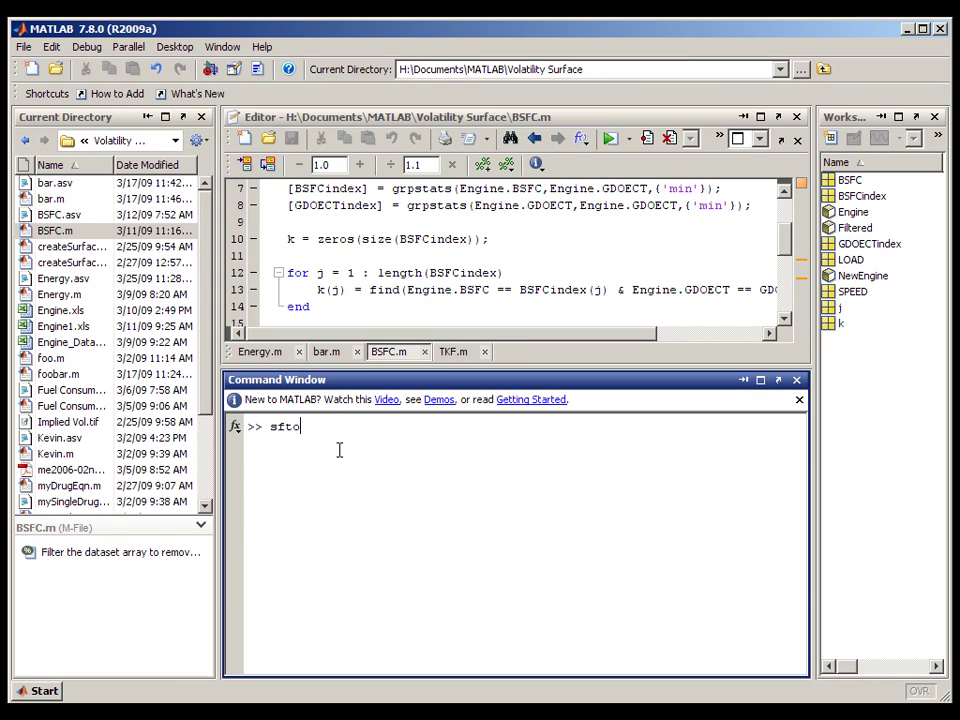
Launch the Surface Fitting Tool with the sftool command.
{"action": "type", "text": "sftool"}
{"action": "key", "text": "Return"}
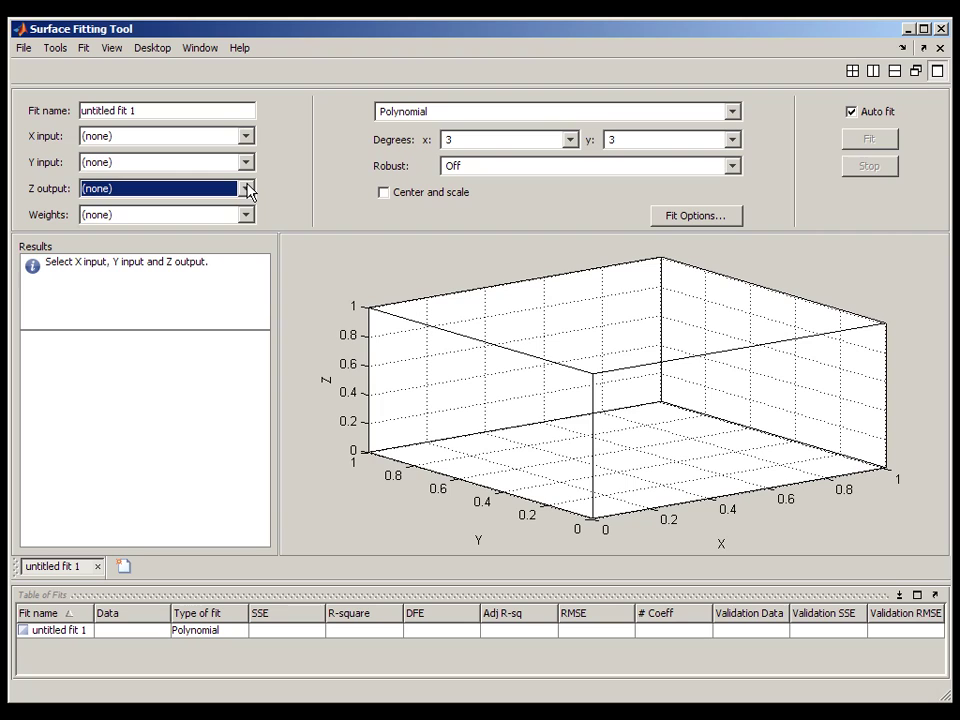
Fit BSFC as the output over SPEED (x) and LOAD (y), then rotate the surface so BSFC rises at left.
{"action": "left_click", "coordinate": [246, 188]}
{"action": "left_click", "coordinate": [220, 222]}
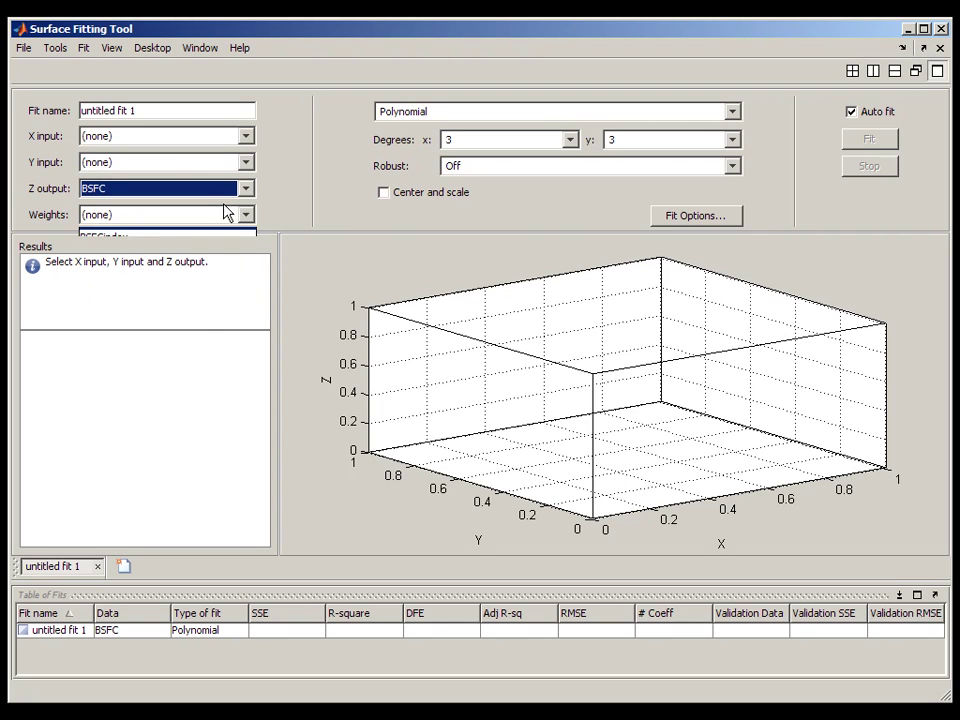
{"action": "left_click", "coordinate": [246, 136]}
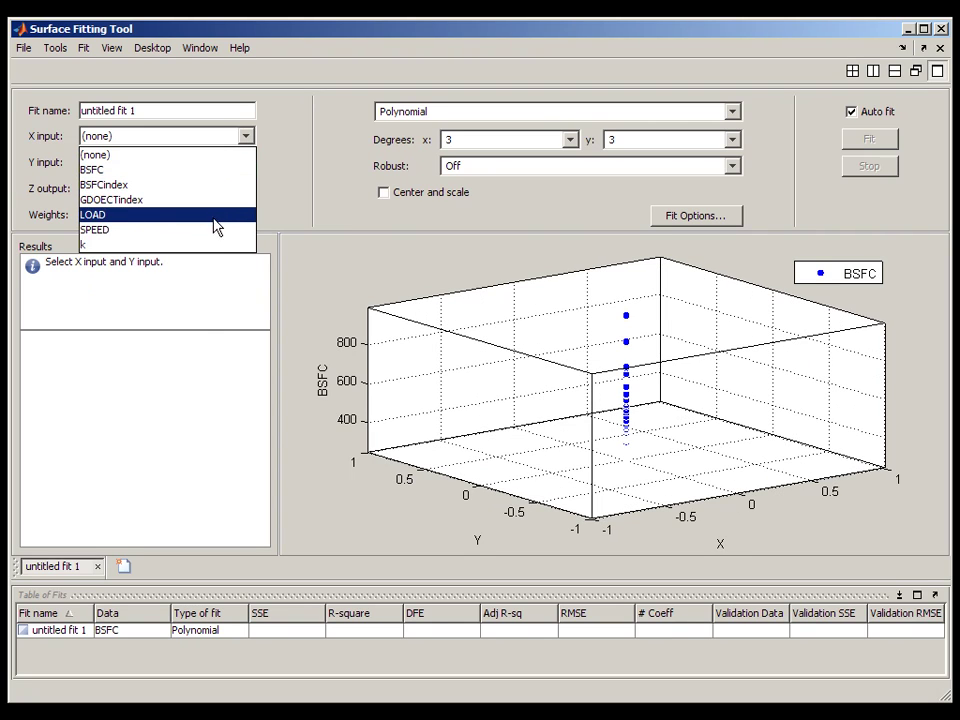
{"action": "left_click", "coordinate": [215, 229]}
{"action": "left_click", "coordinate": [246, 162]}
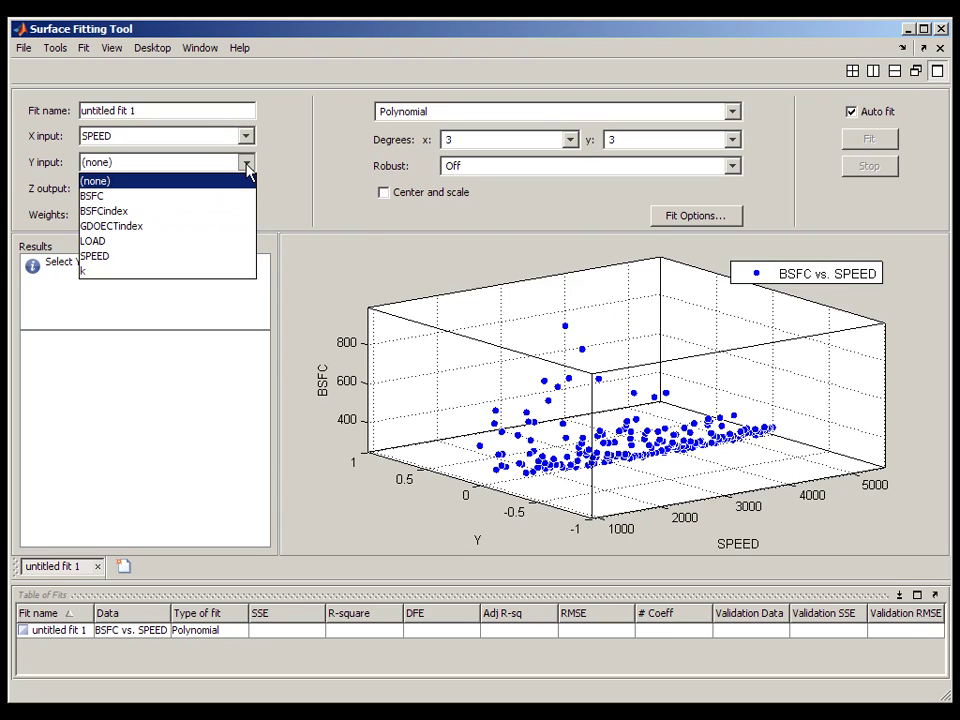
{"action": "left_click", "coordinate": [203, 247]}
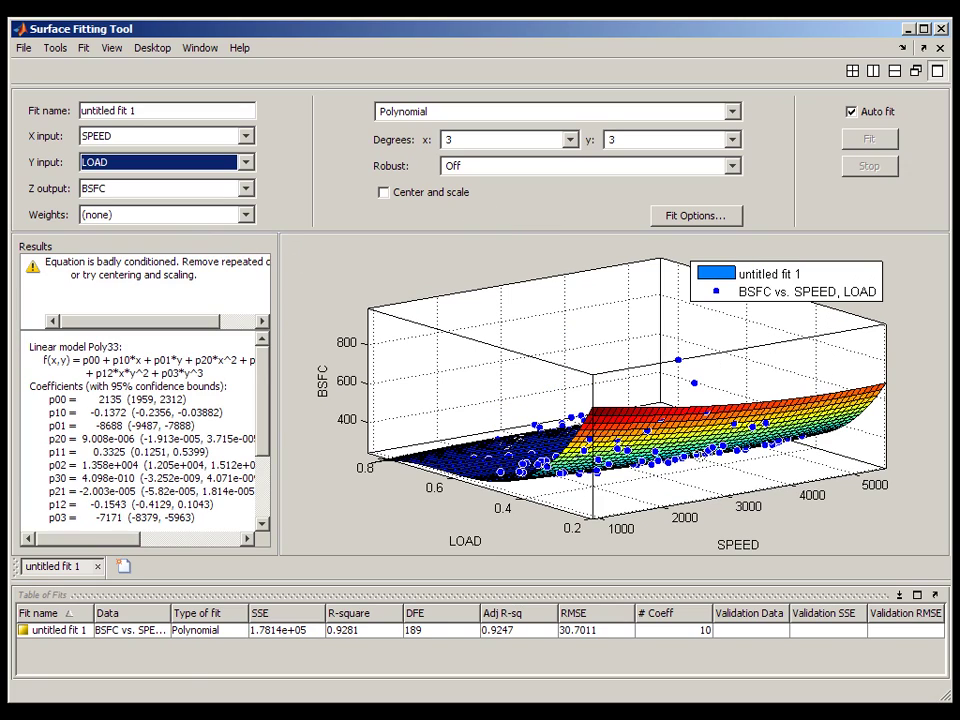
{"action": "left_click_drag", "start_coordinate": [532, 311], "coordinate": [440, 330]}
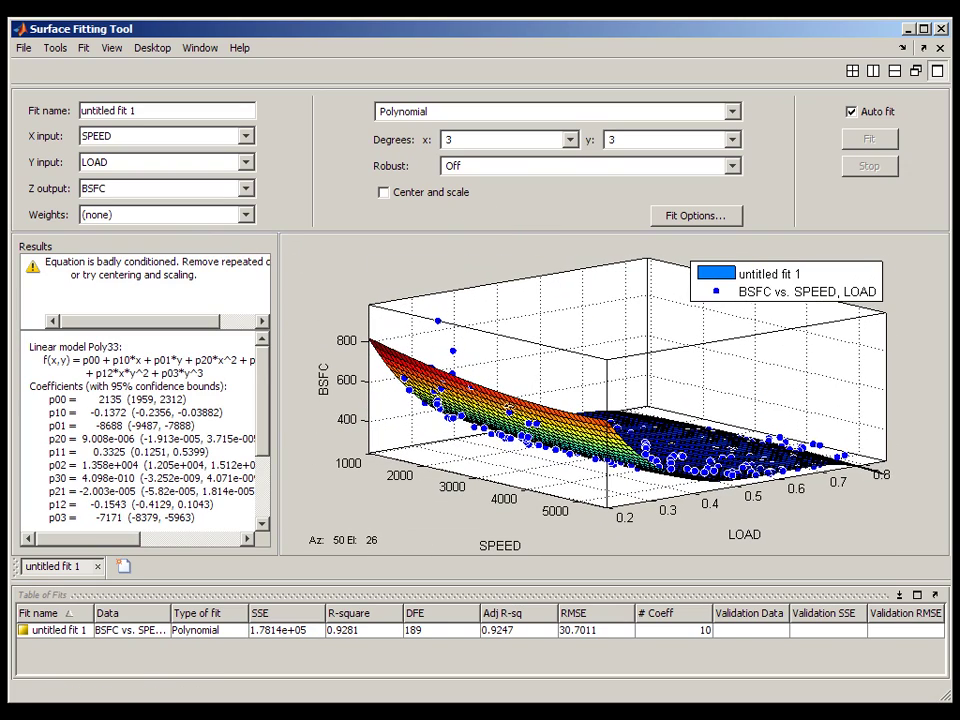
{"action": "left_click_drag", "start_coordinate": [380, 306], "coordinate": [415, 303]}
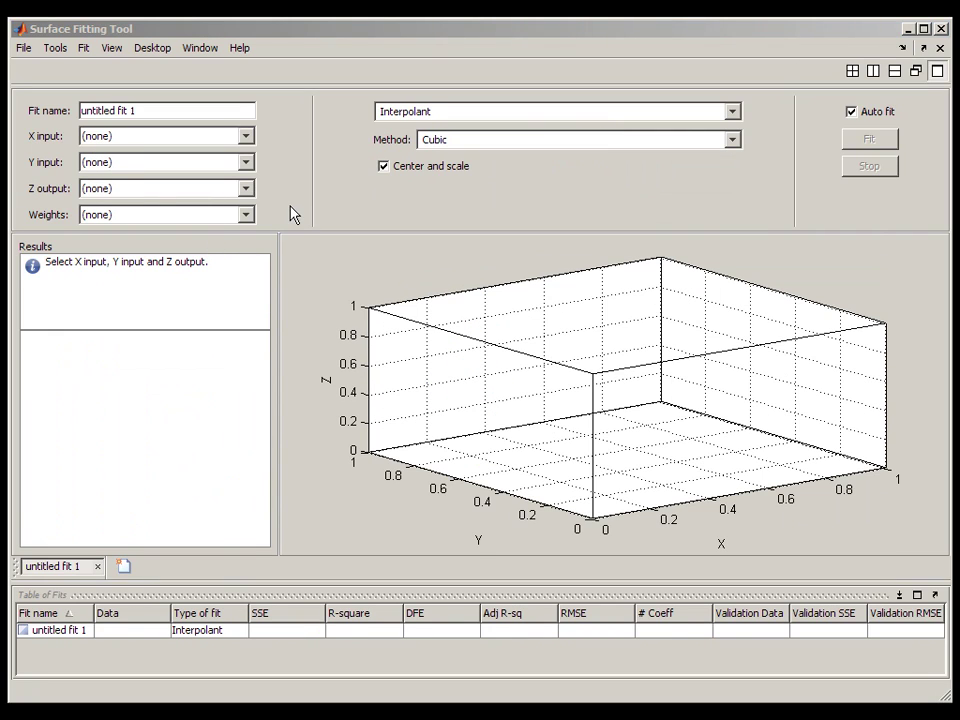
Fit ImpliedVol over TimeToMaturity (x) and Strike (y), then rotate to reveal the ImpliedVol peak.
{"action": "left_click", "coordinate": [245, 189]}
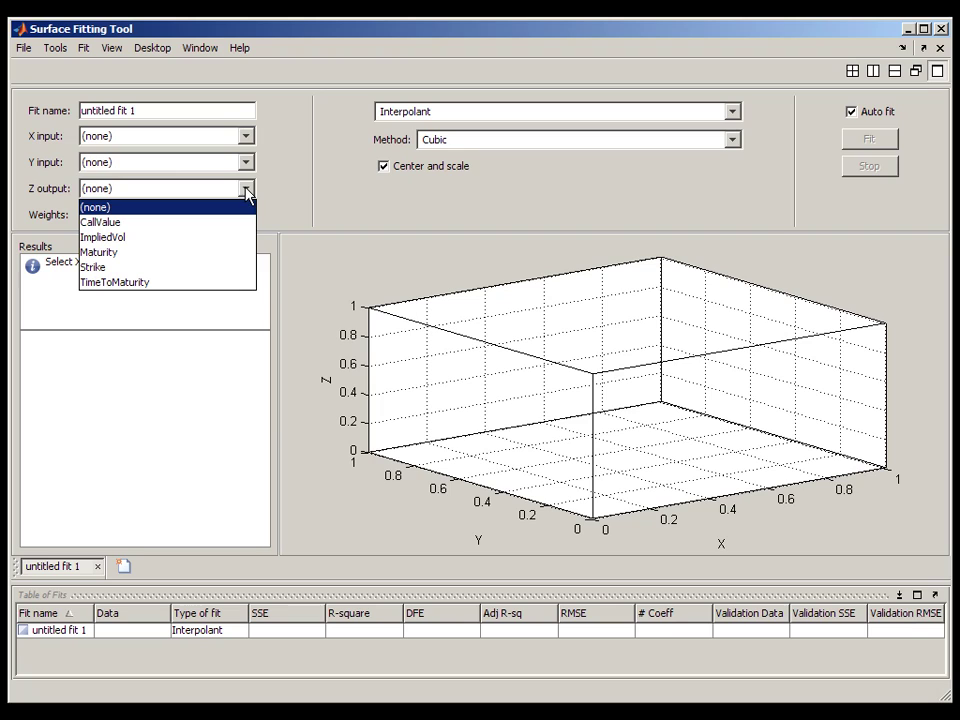
{"action": "left_click", "coordinate": [232, 240]}
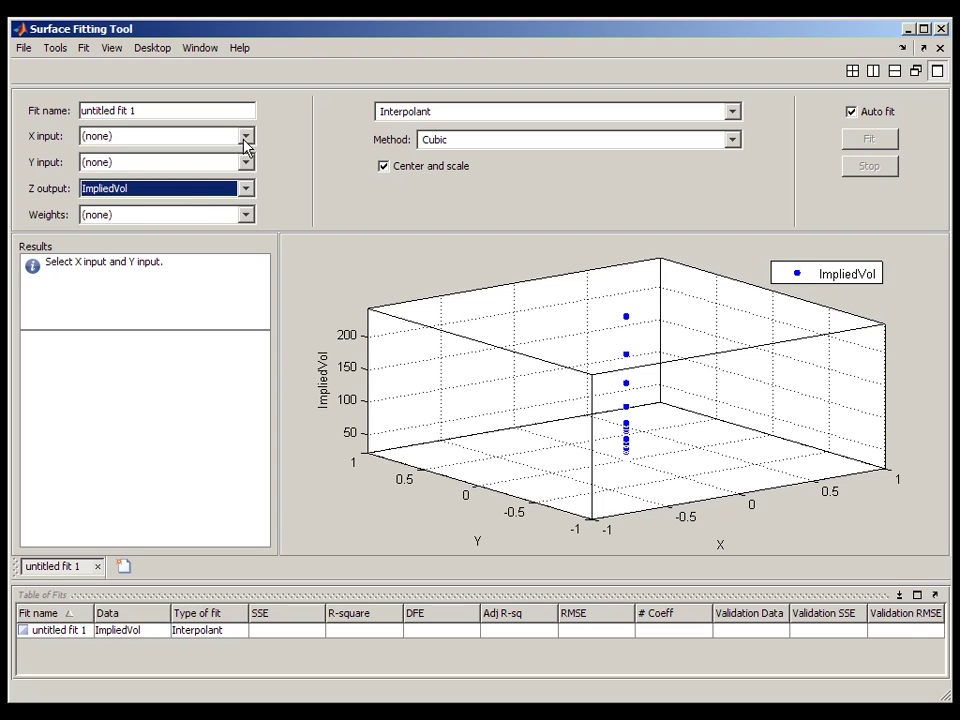
{"action": "left_click", "coordinate": [246, 136]}
{"action": "left_click", "coordinate": [220, 230]}
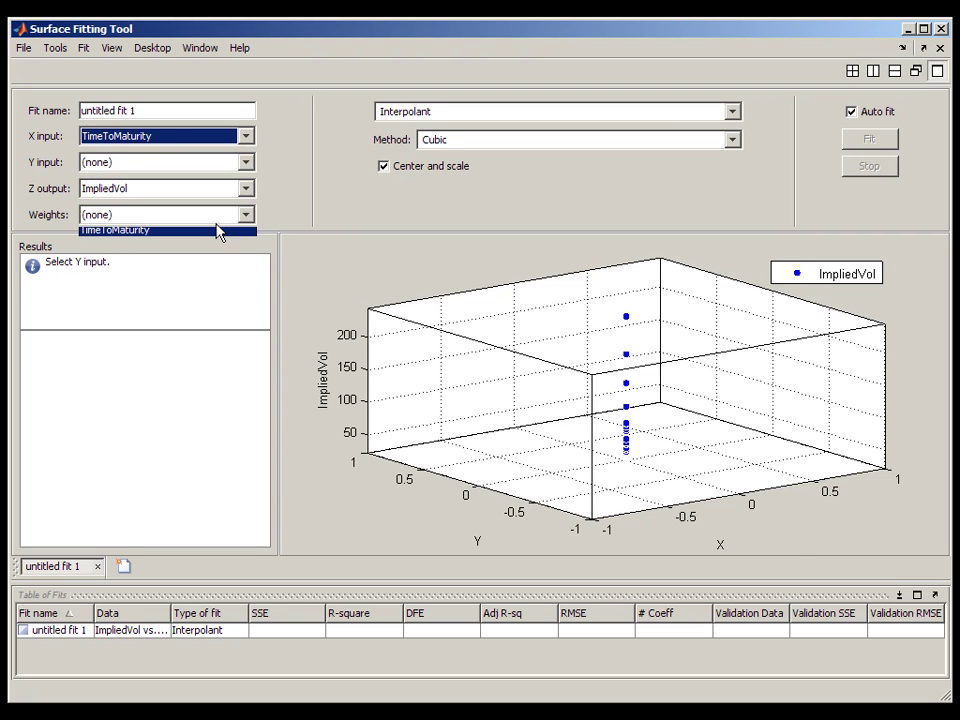
{"action": "left_click", "coordinate": [246, 163]}
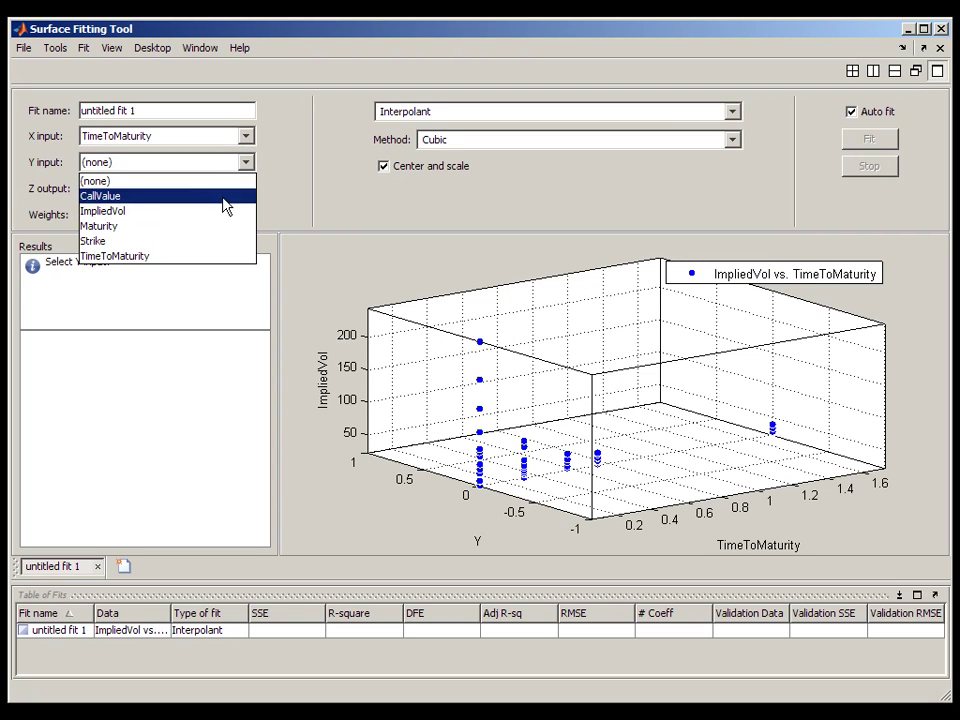
{"action": "left_click", "coordinate": [210, 241]}
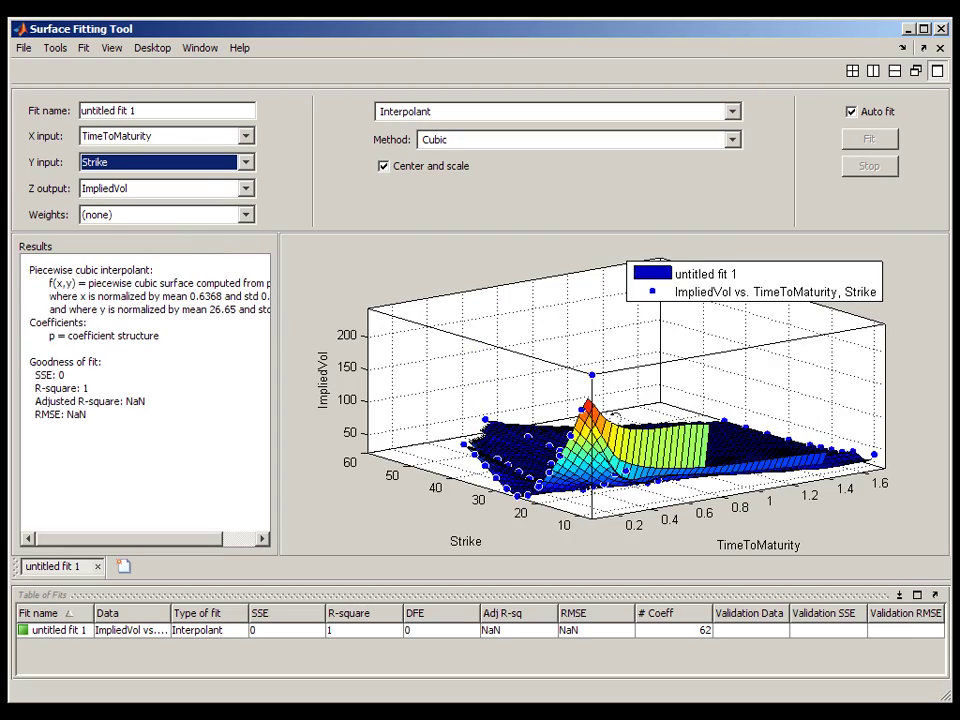
{"action": "left_click_drag", "start_coordinate": [551, 401], "coordinate": [664, 360]}
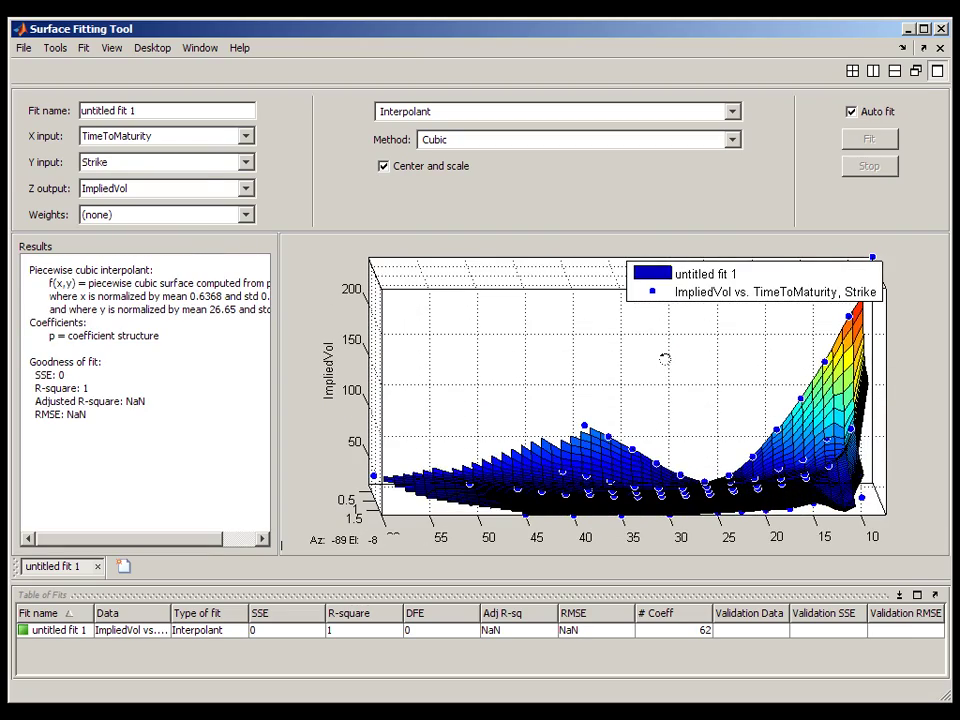
{"action": "left_click_drag", "start_coordinate": [512, 373], "coordinate": [852, 418]}
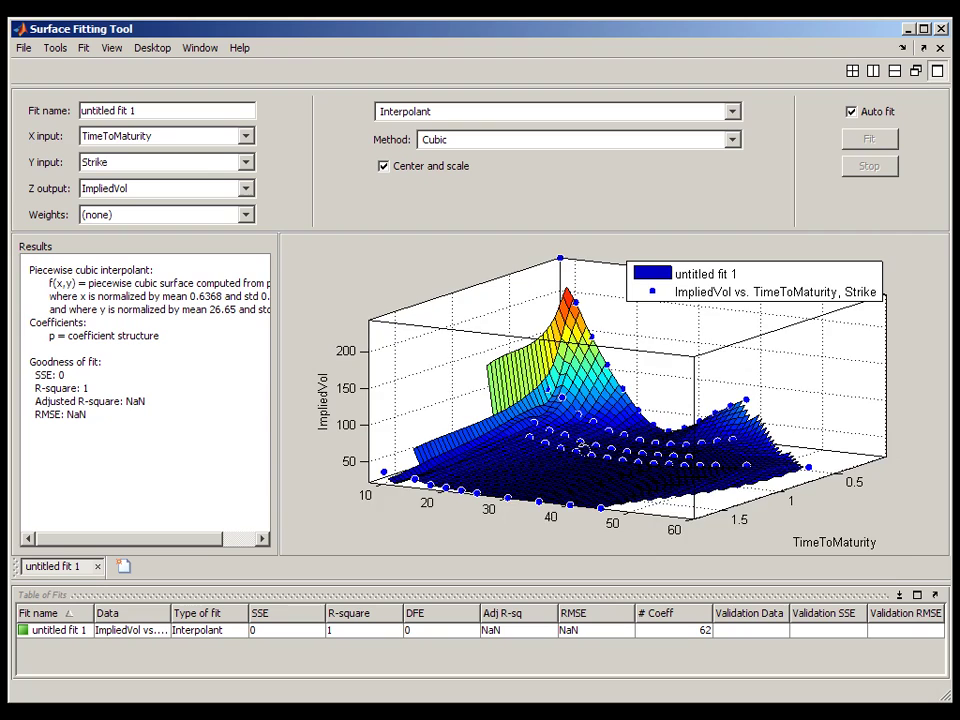
{"action": "left_click_drag", "start_coordinate": [508, 322], "coordinate": [617, 430]}
{"action": "left_click", "coordinate": [617, 430]}
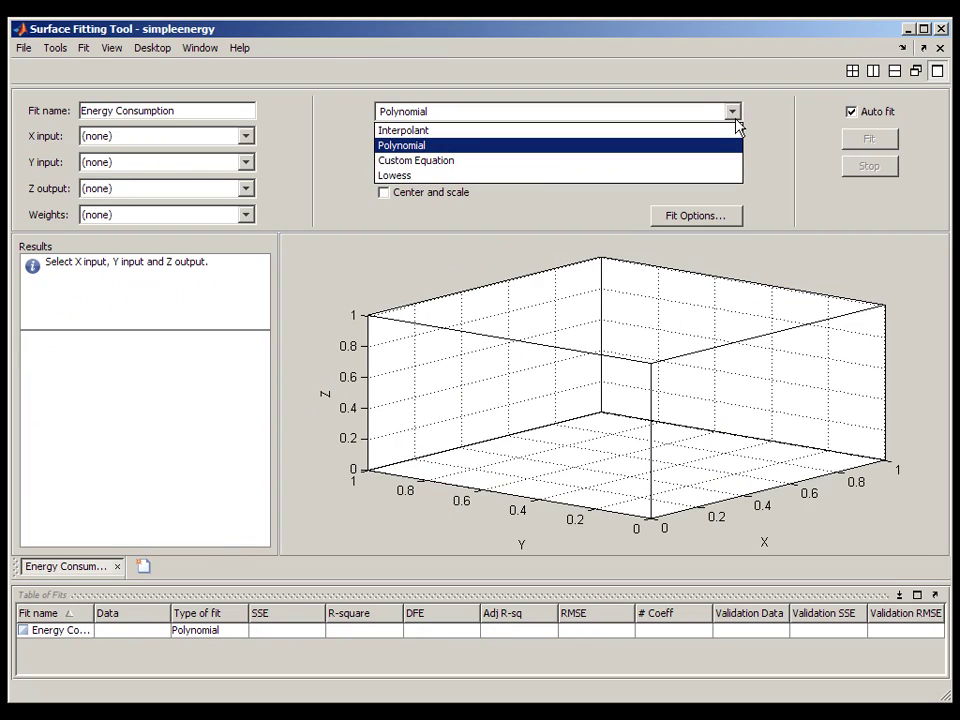
Fit a plane of Energy over Time (x) and Temperature (y).
{"action": "left_click", "coordinate": [246, 188]}
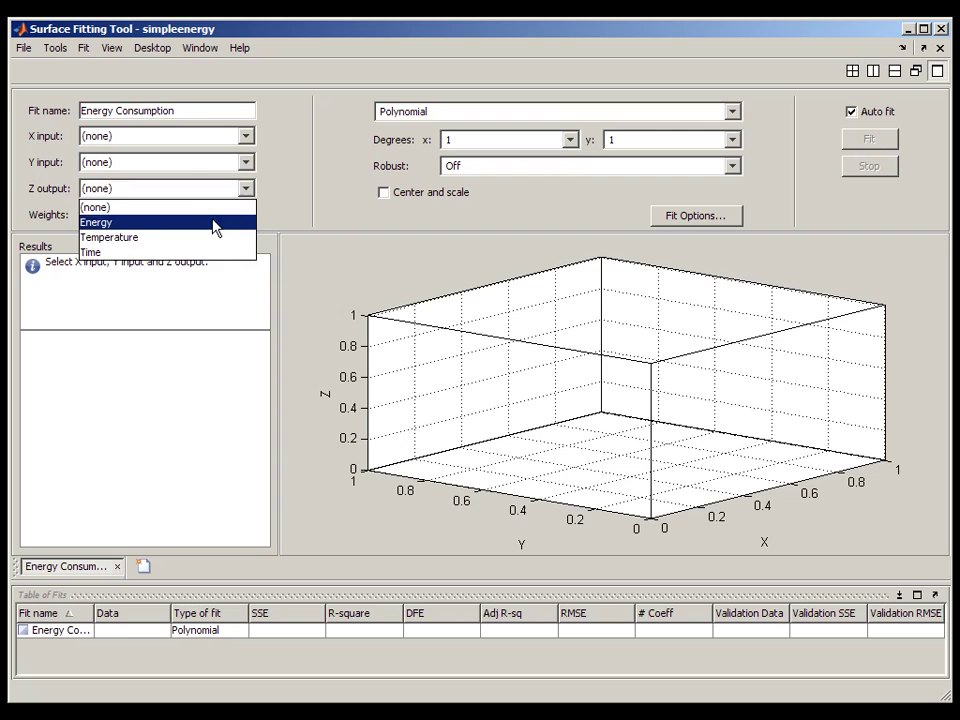
{"action": "left_click", "coordinate": [214, 222]}
{"action": "left_click", "coordinate": [246, 137]}
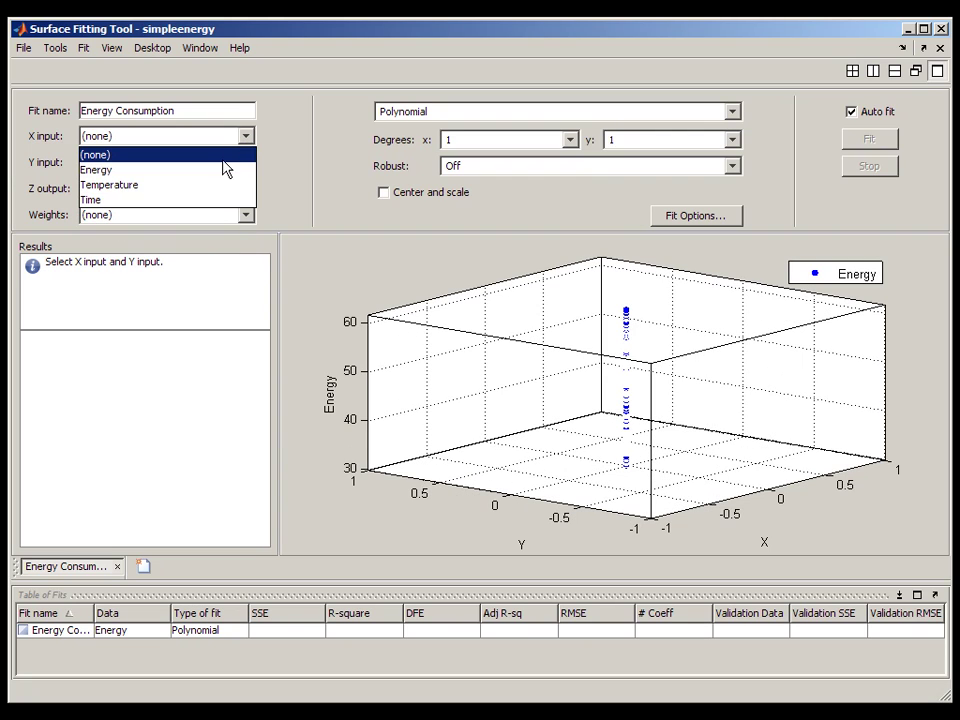
{"action": "left_click", "coordinate": [209, 201]}
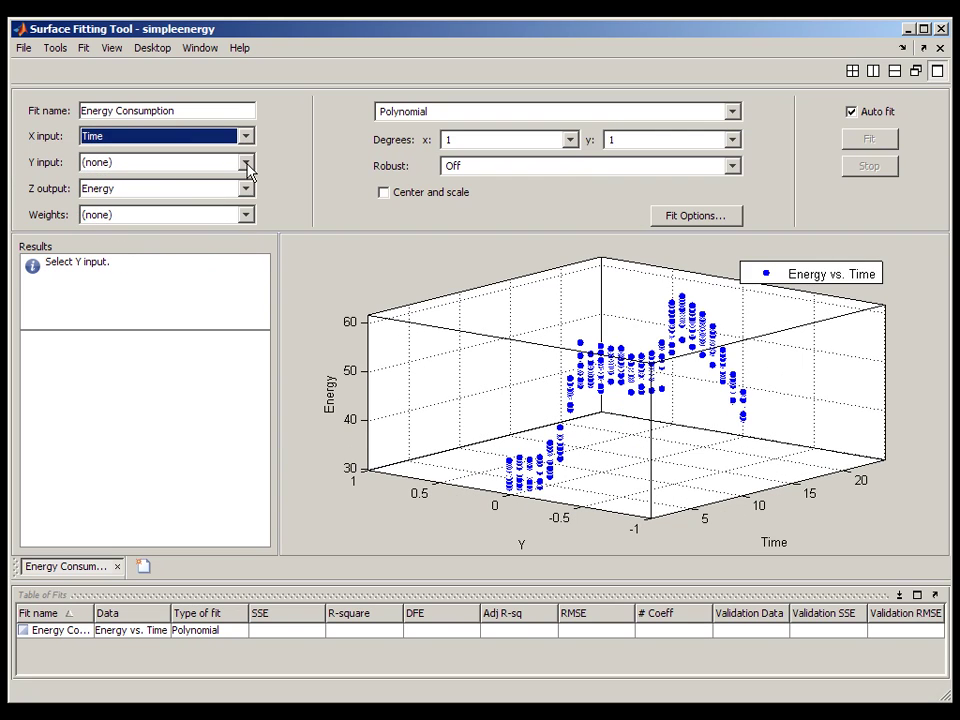
{"action": "left_click", "coordinate": [247, 163]}
{"action": "left_click", "coordinate": [220, 211]}
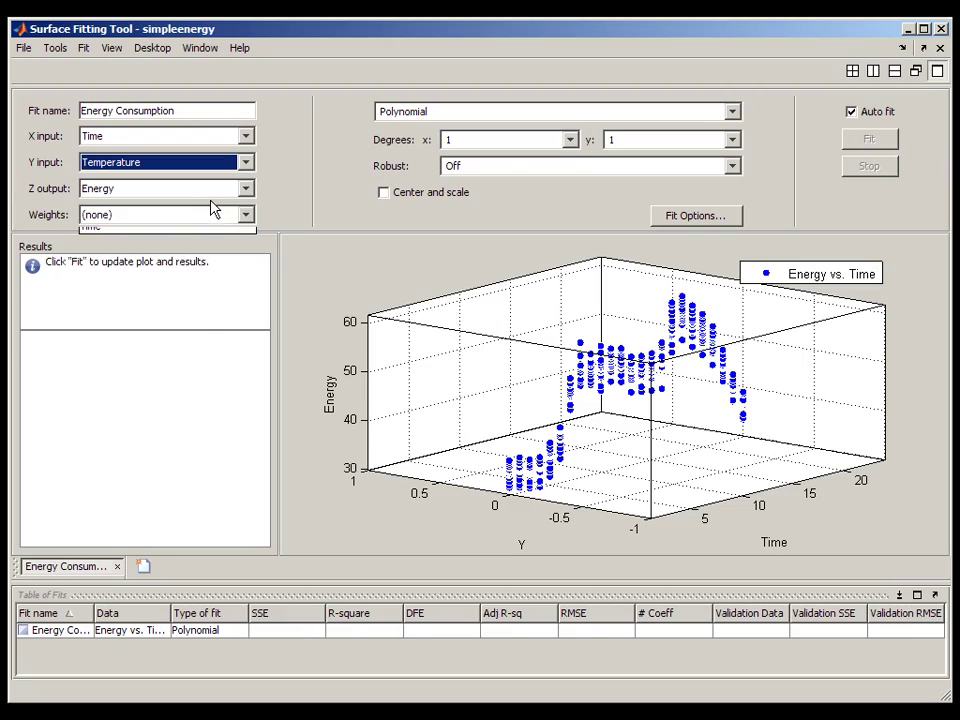
{"action": "left_click_drag", "start_coordinate": [761, 433], "coordinate": [714, 398]}
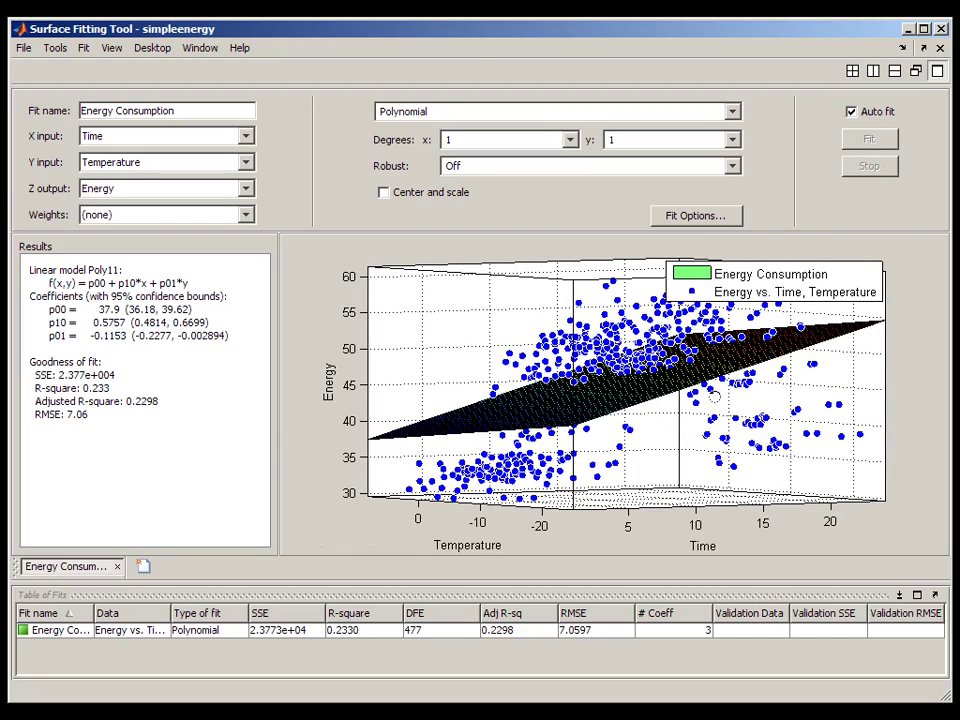
Raise the polynomial's x and y degrees to 5.
{"action": "left_click", "coordinate": [570, 141]}
{"action": "left_click", "coordinate": [513, 219]}
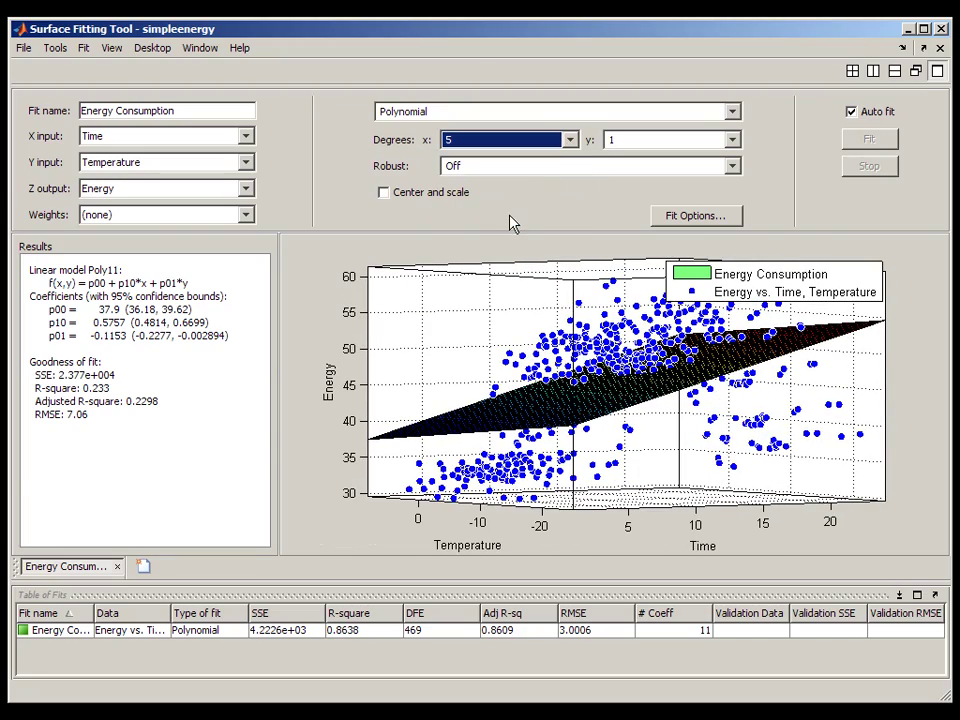
{"action": "left_click_drag", "start_coordinate": [650, 390], "coordinate": [752, 251]}
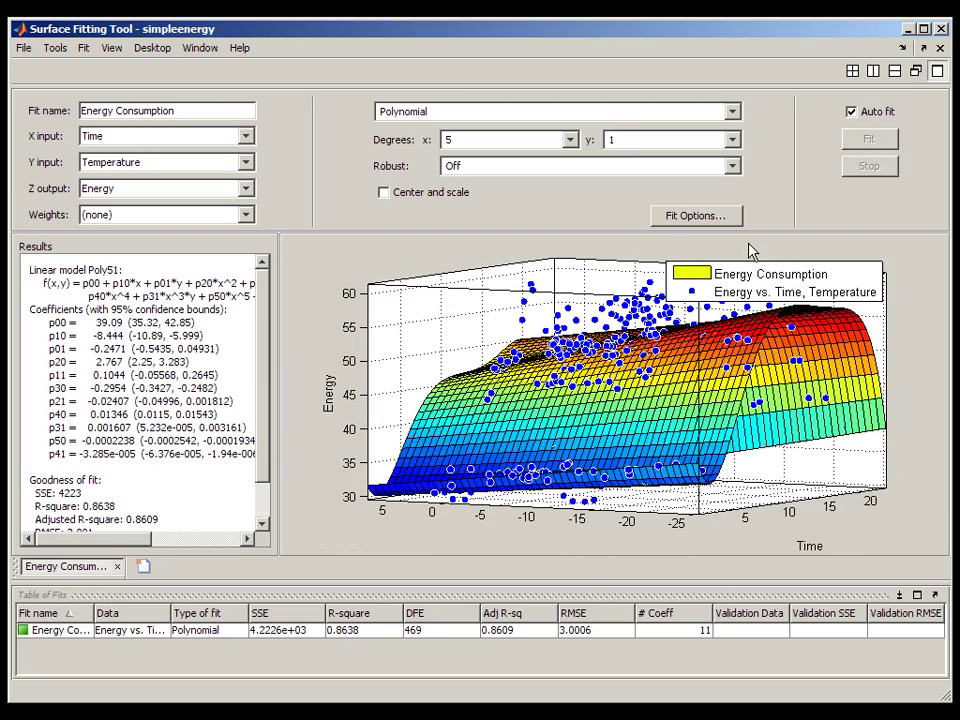
{"action": "left_click", "coordinate": [733, 140]}
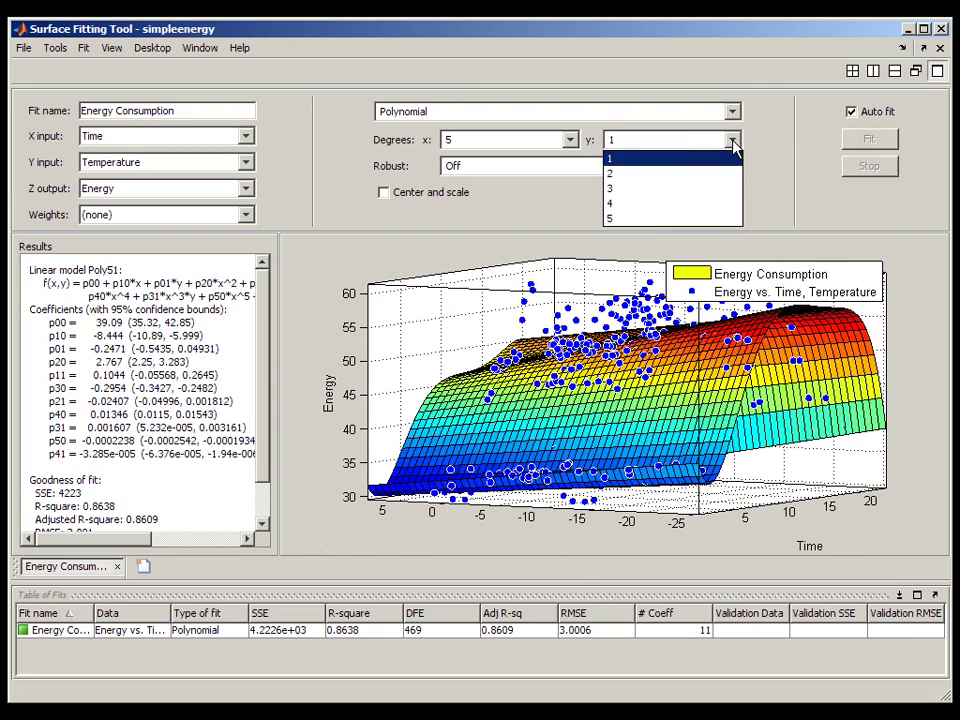
{"action": "left_click", "coordinate": [675, 219]}
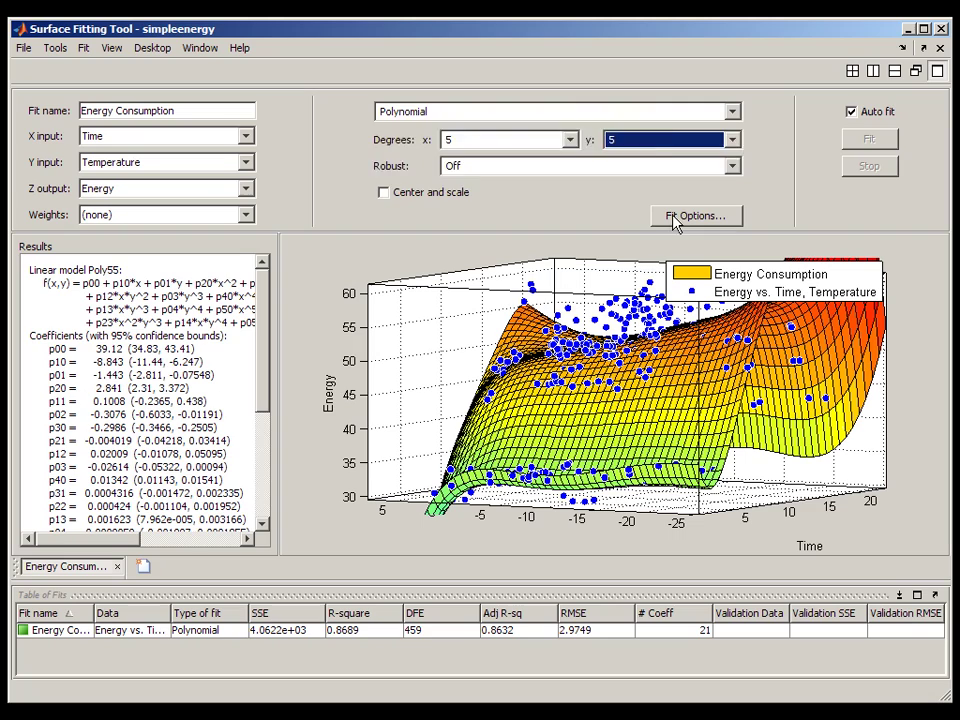
Switch the fit type to Custom Equation and select its default equation text.
{"action": "left_click", "coordinate": [675, 111]}
{"action": "left_click", "coordinate": [676, 157]}
{"action": "left_click_drag", "start_coordinate": [604, 175], "coordinate": [440, 162]}
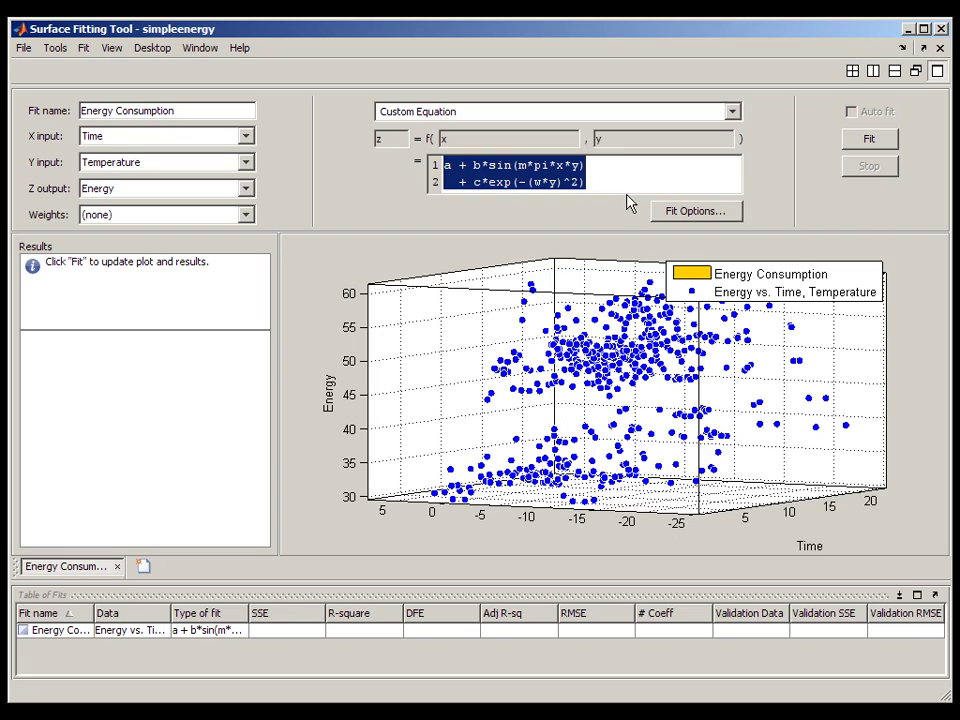
Paste the Fourier-style equation and fit it, reaching R-square 0.9428.
{"action": "key", "text": "ctrl+v"}
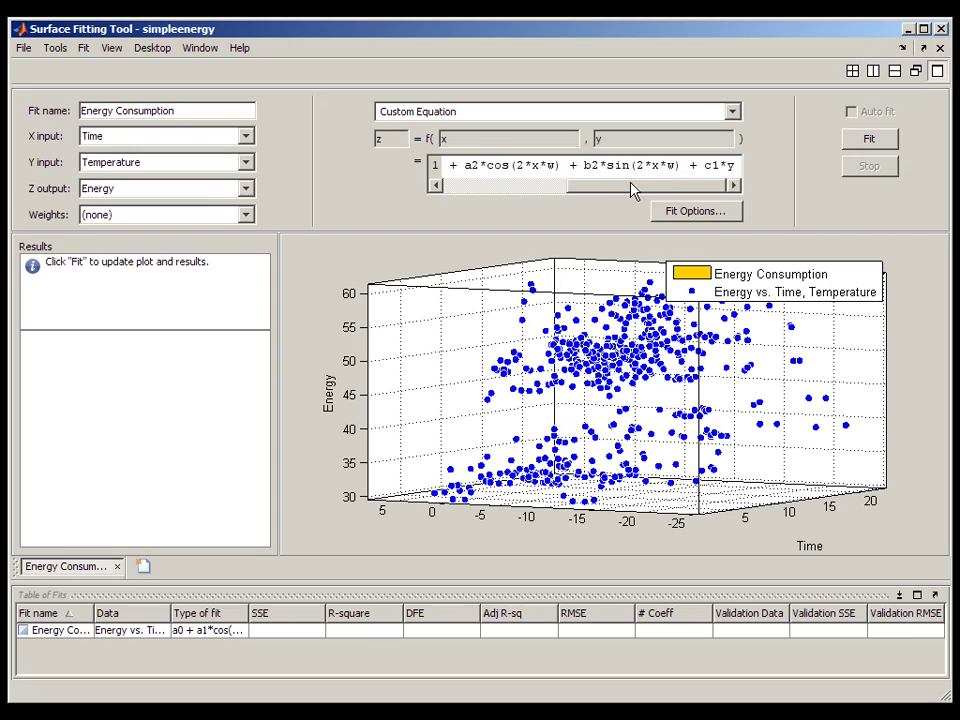
{"action": "left_click_drag", "start_coordinate": [632, 186], "coordinate": [460, 195]}
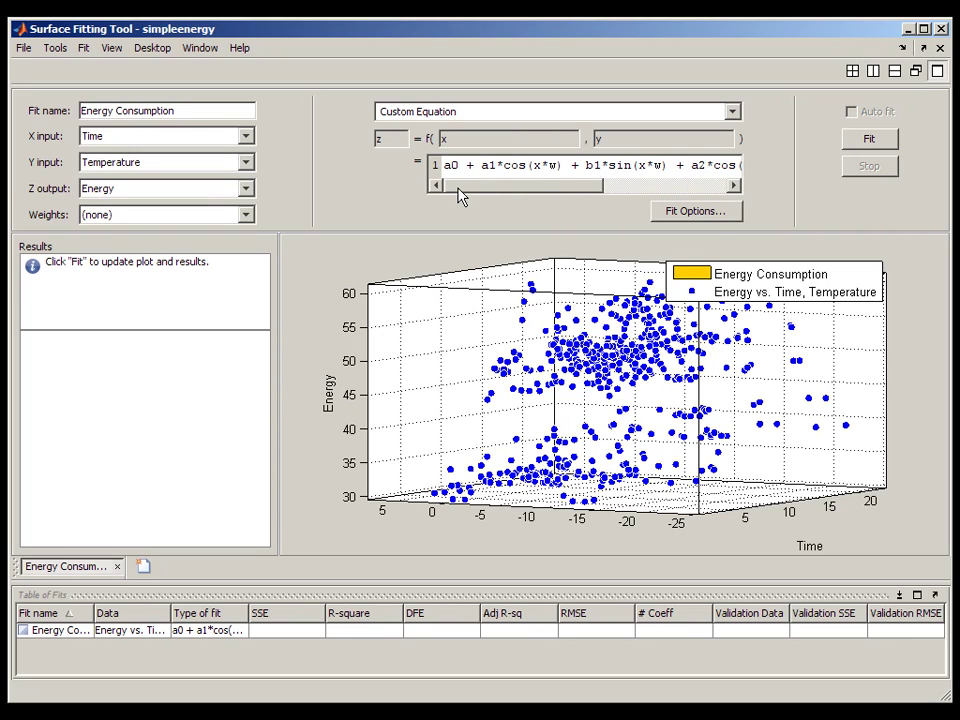
{"action": "left_click", "coordinate": [867, 141]}
{"action": "left_click_drag", "start_coordinate": [719, 356], "coordinate": [526, 284]}
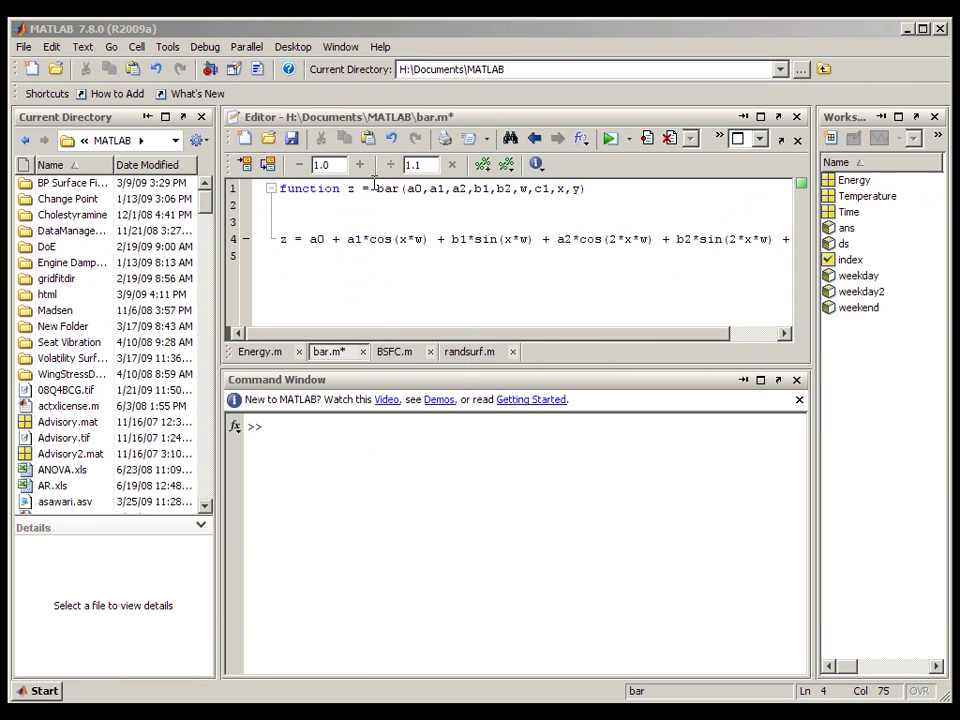
Copy the bar(a0,a1,a2,b1,b2,w,c1,x,y) call from line 1 of bar.m.
{"action": "left_click_drag", "start_coordinate": [376, 188], "coordinate": [582, 188]}
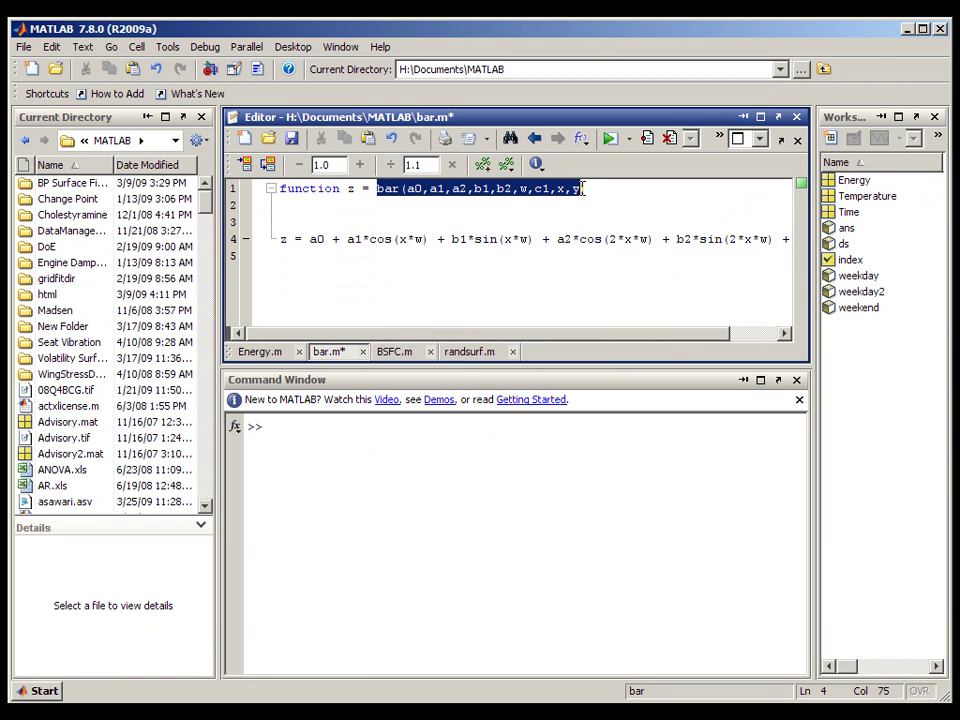
{"action": "right_click", "coordinate": [557, 189]}
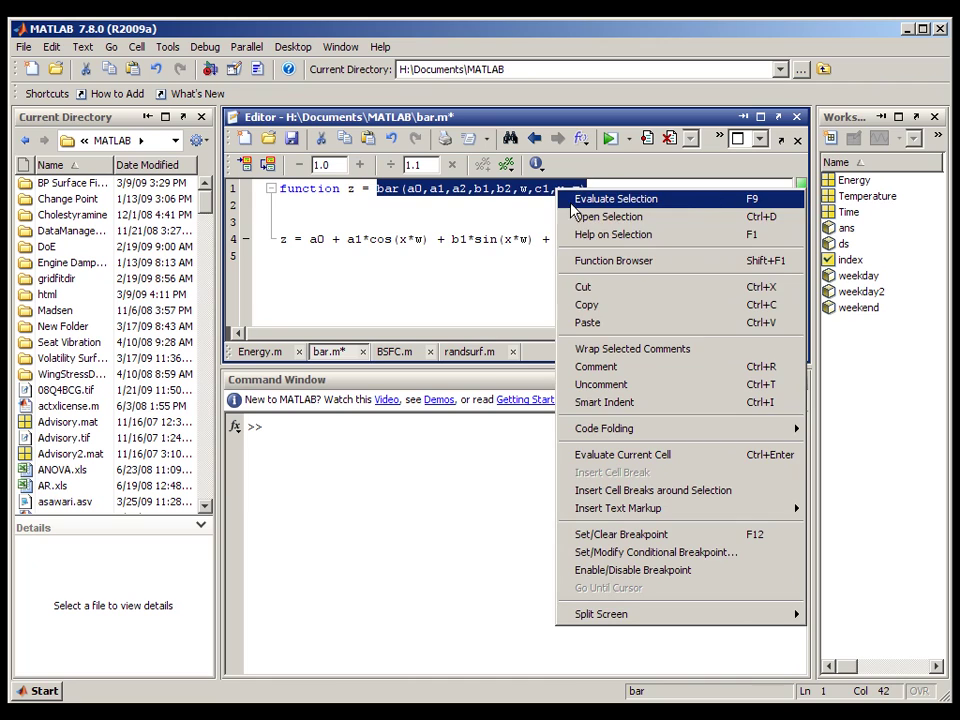
{"action": "left_click", "coordinate": [596, 303]}
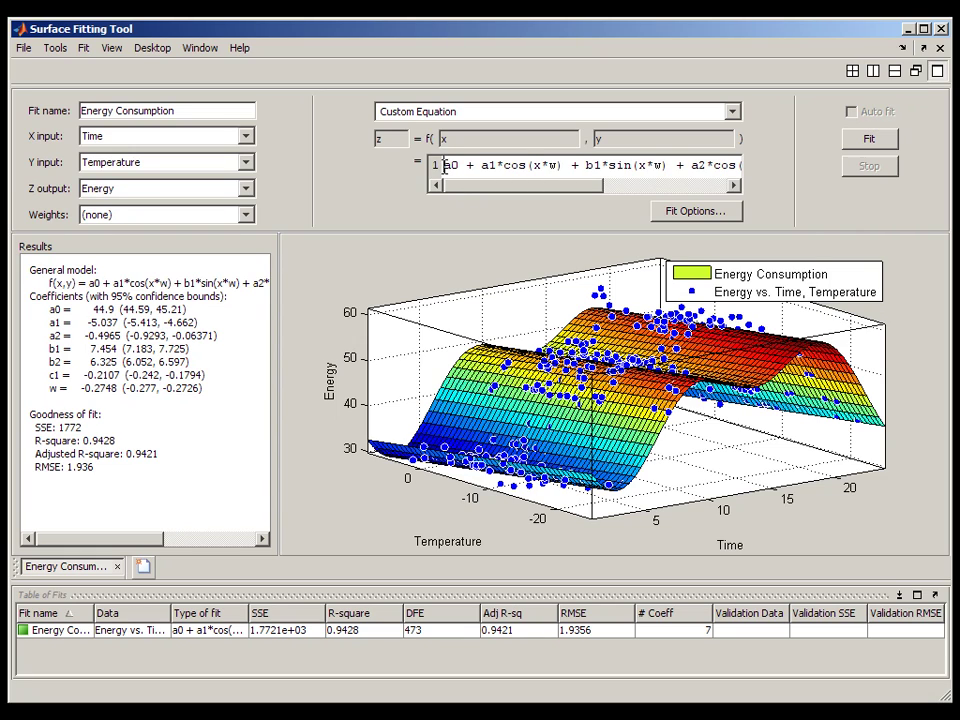
Replace the custom equation with bar(a0,a1,a2,b1,b2,w,c1,x,y) and refit, keeping R-square 0.9428.
{"action": "left_click_drag", "start_coordinate": [446, 170], "coordinate": [919, 194]}
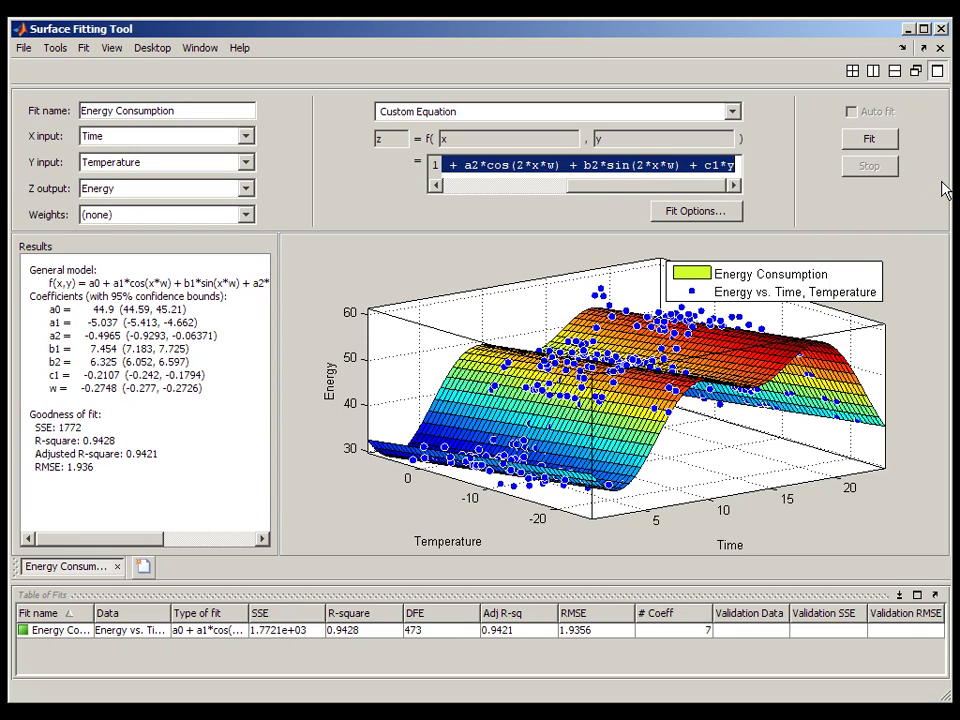
{"action": "key", "text": "ctrl+v"}
{"action": "key", "text": "Tab"}
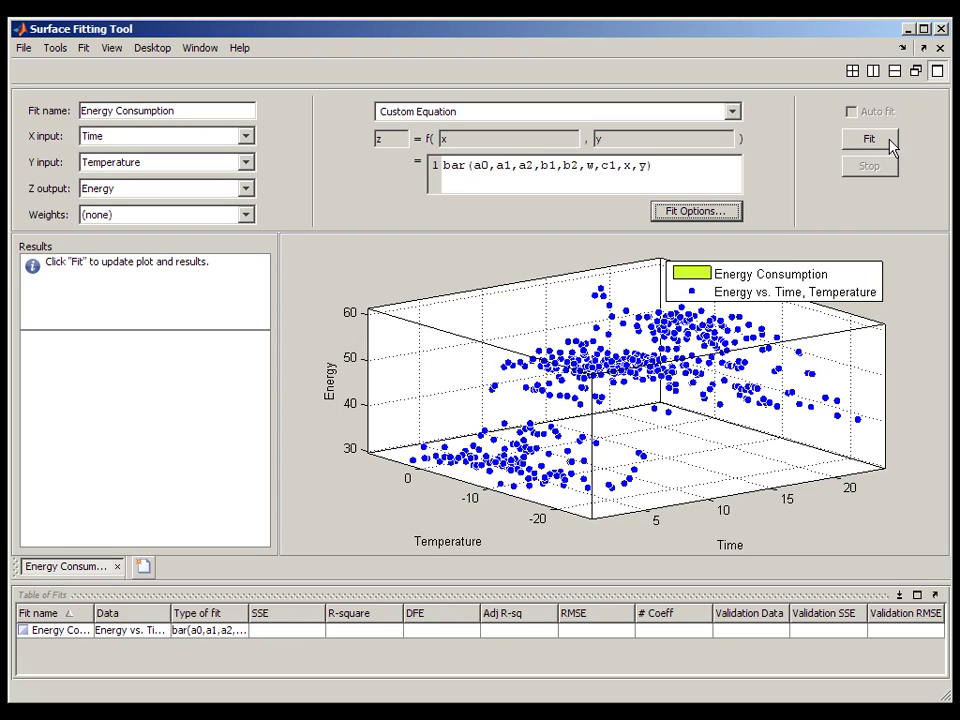
{"action": "left_click", "coordinate": [888, 143]}
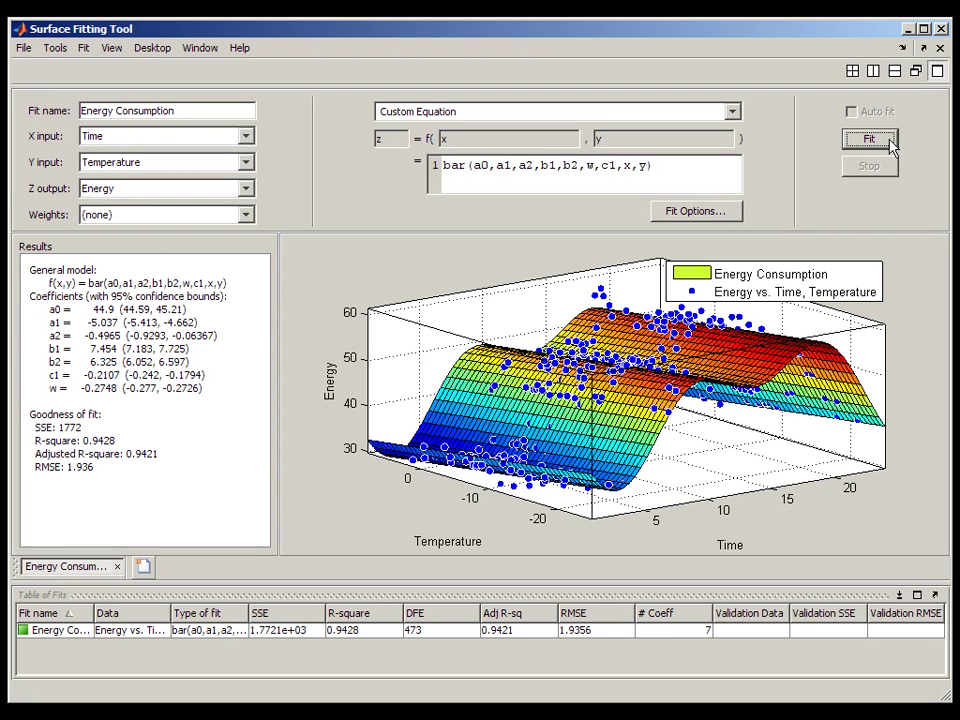
{"action": "left_click_drag", "start_coordinate": [466, 283], "coordinate": [485, 268]}
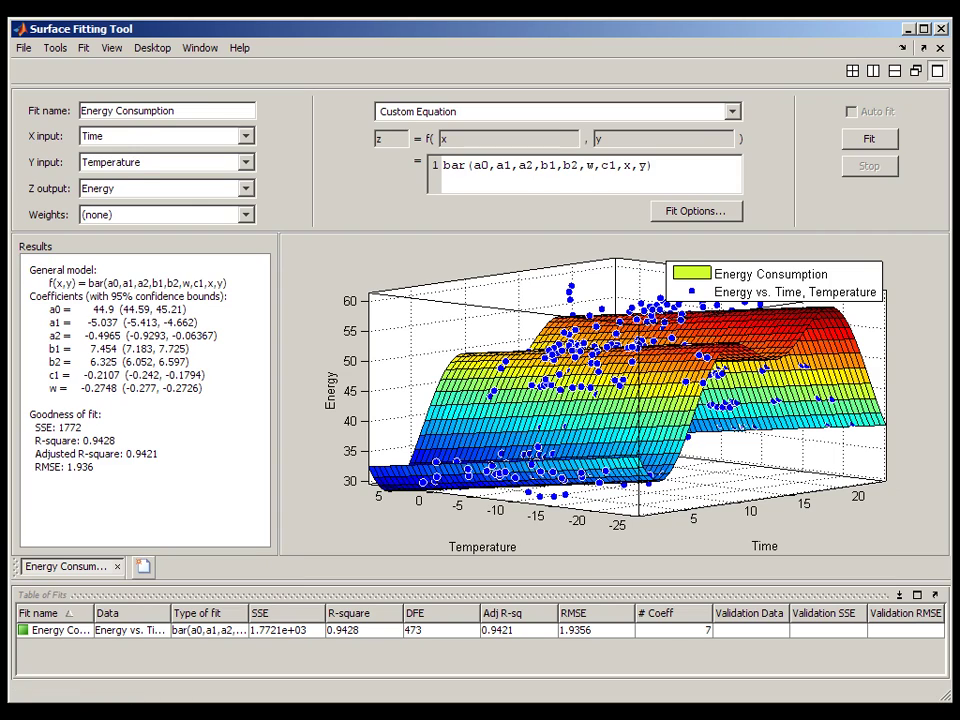
In a new fit, fit a linear Poly11 plane of Effect over Drug1 and Drug2 (R-square 0.1405).
{"action": "key", "text": "ctrl+n"}
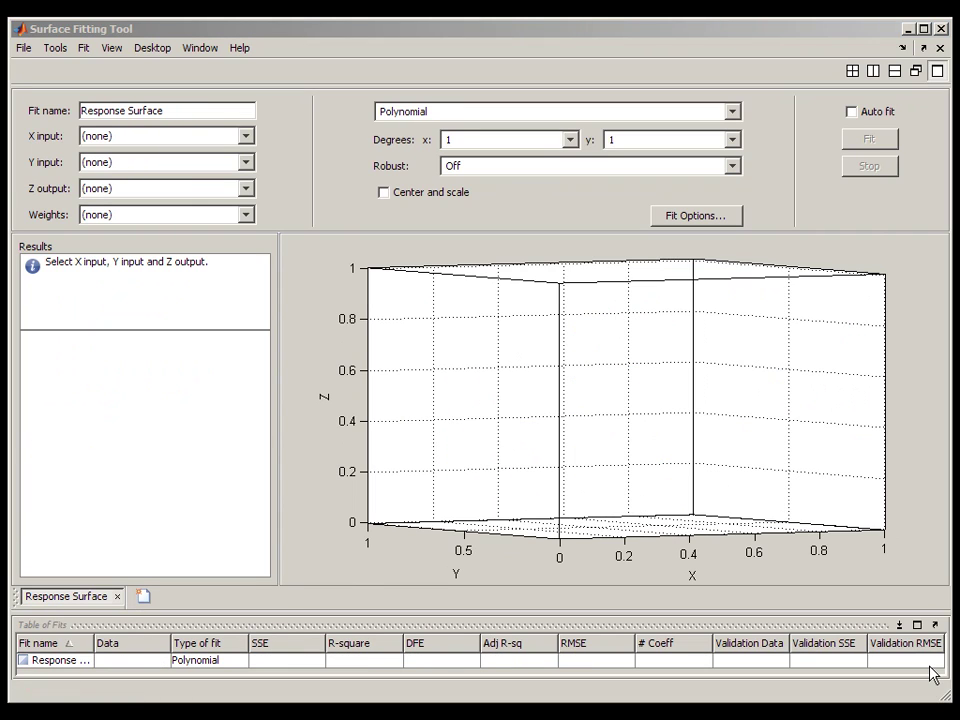
{"action": "left_click", "coordinate": [245, 188]}
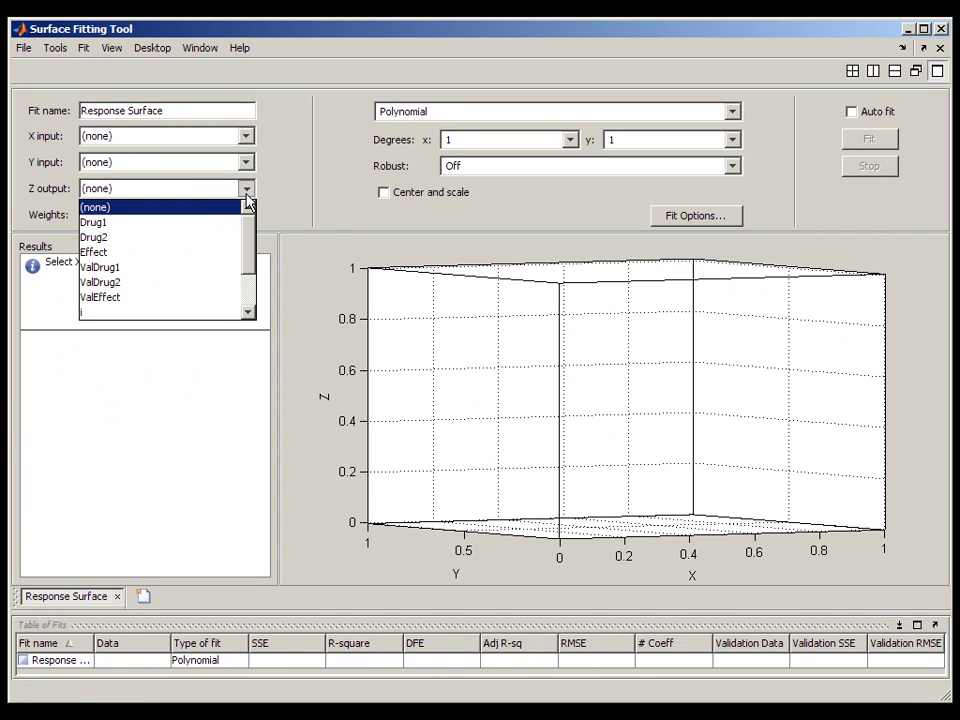
{"action": "left_click", "coordinate": [220, 255]}
{"action": "left_click", "coordinate": [246, 136]}
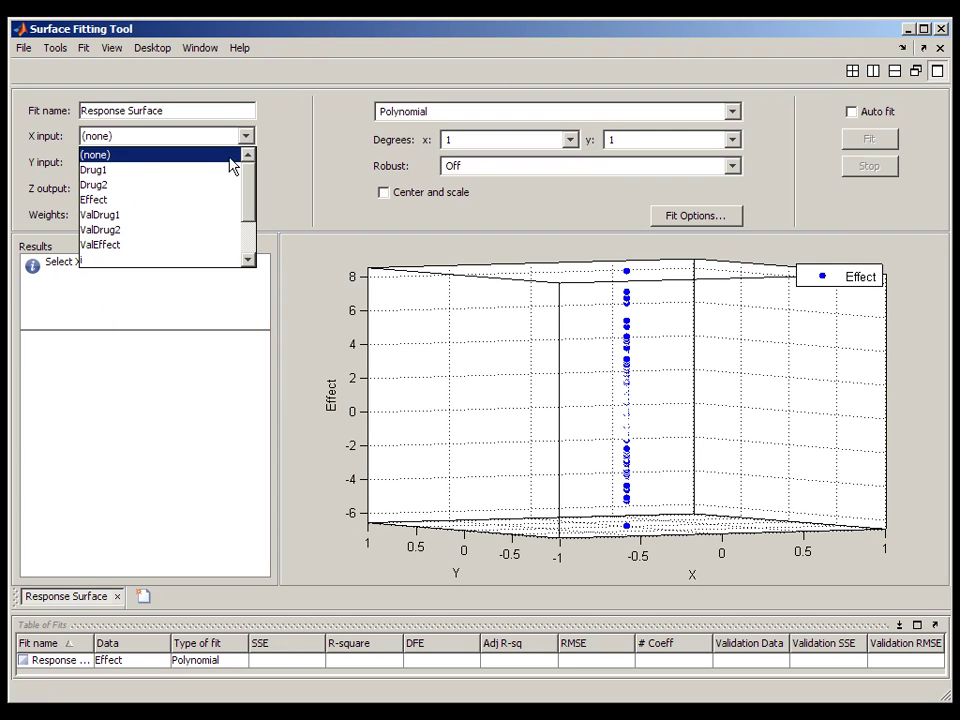
{"action": "left_click", "coordinate": [223, 172]}
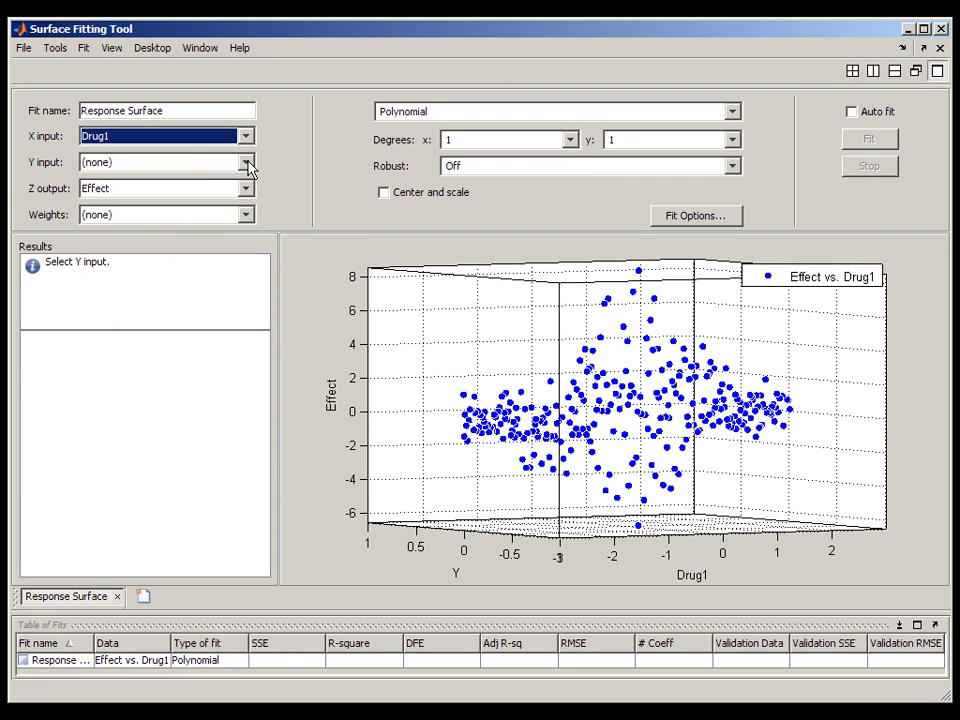
{"action": "left_click", "coordinate": [246, 162]}
{"action": "left_click", "coordinate": [199, 211]}
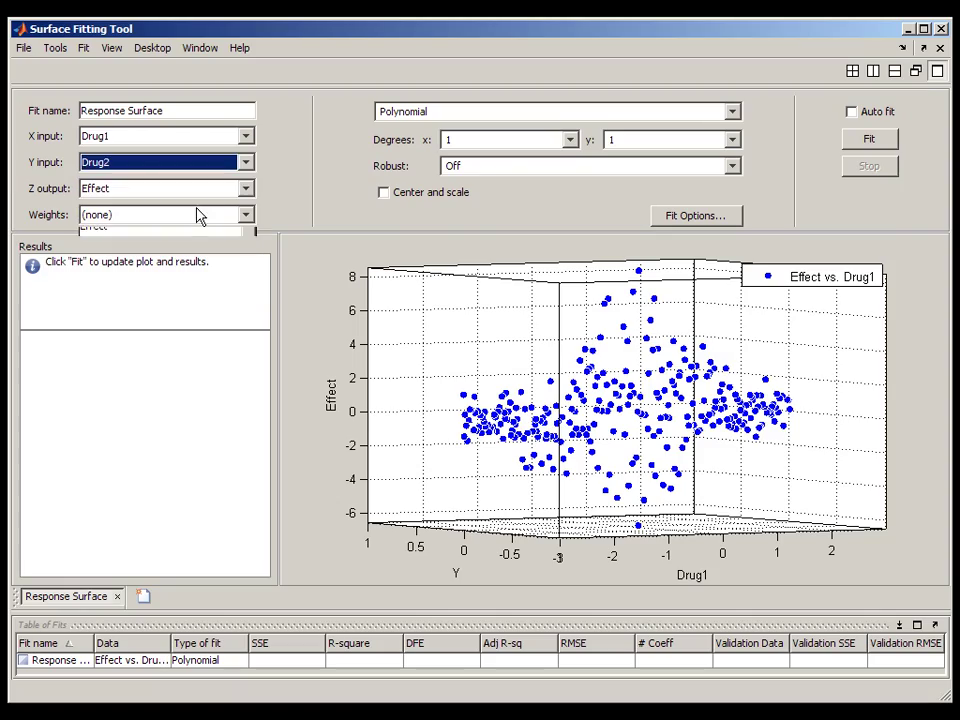
{"action": "left_click_drag", "start_coordinate": [618, 363], "coordinate": [594, 357]}
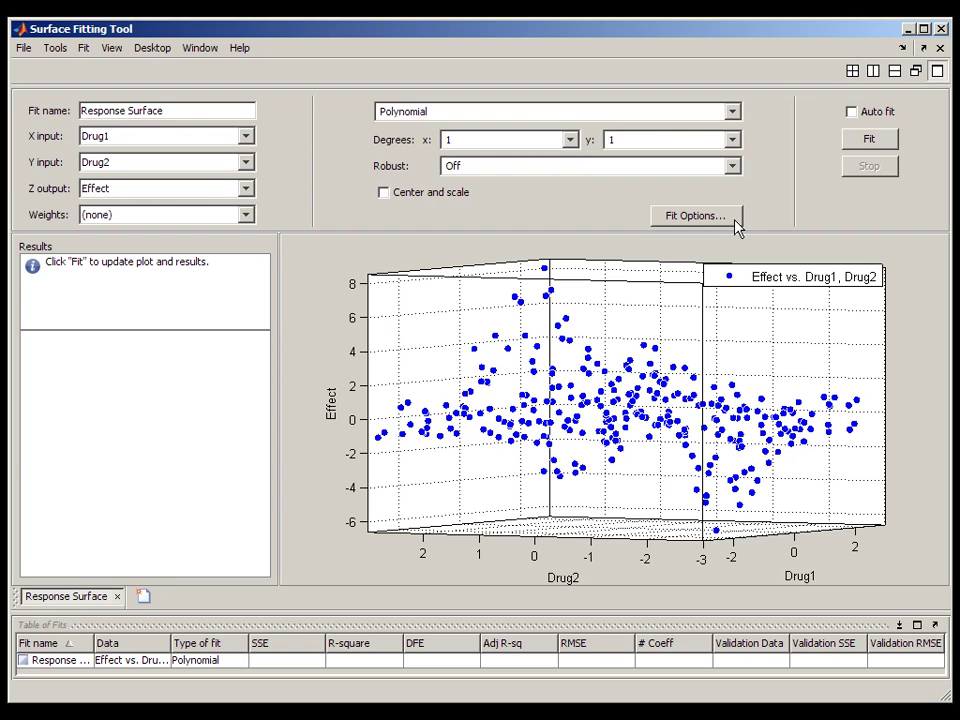
{"action": "left_click", "coordinate": [885, 139]}
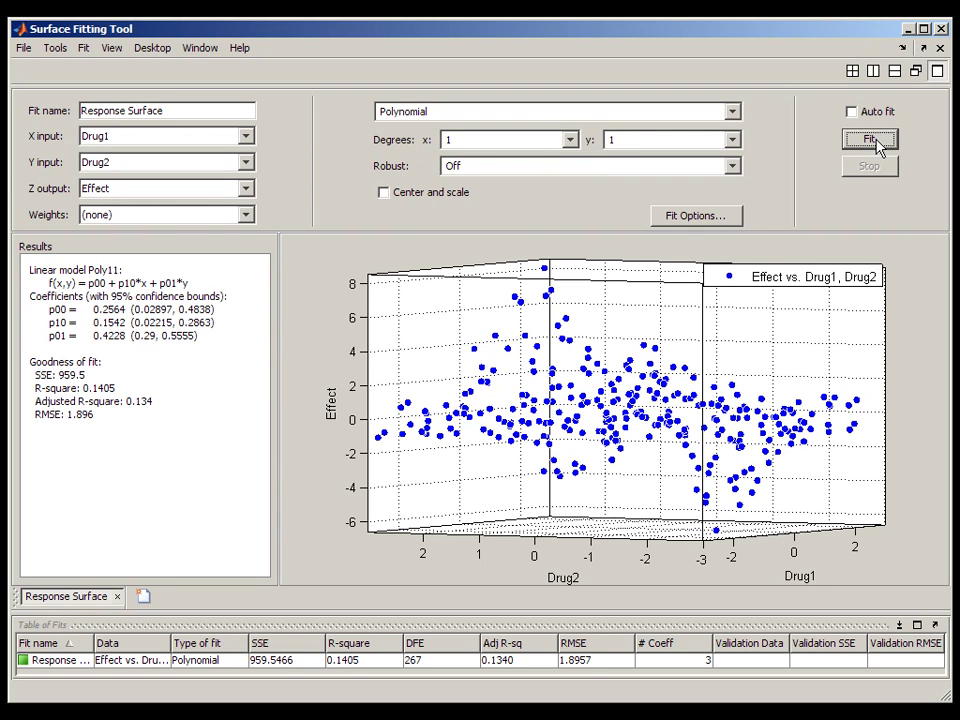
{"action": "left_click_drag", "start_coordinate": [715, 400], "coordinate": [680, 330]}
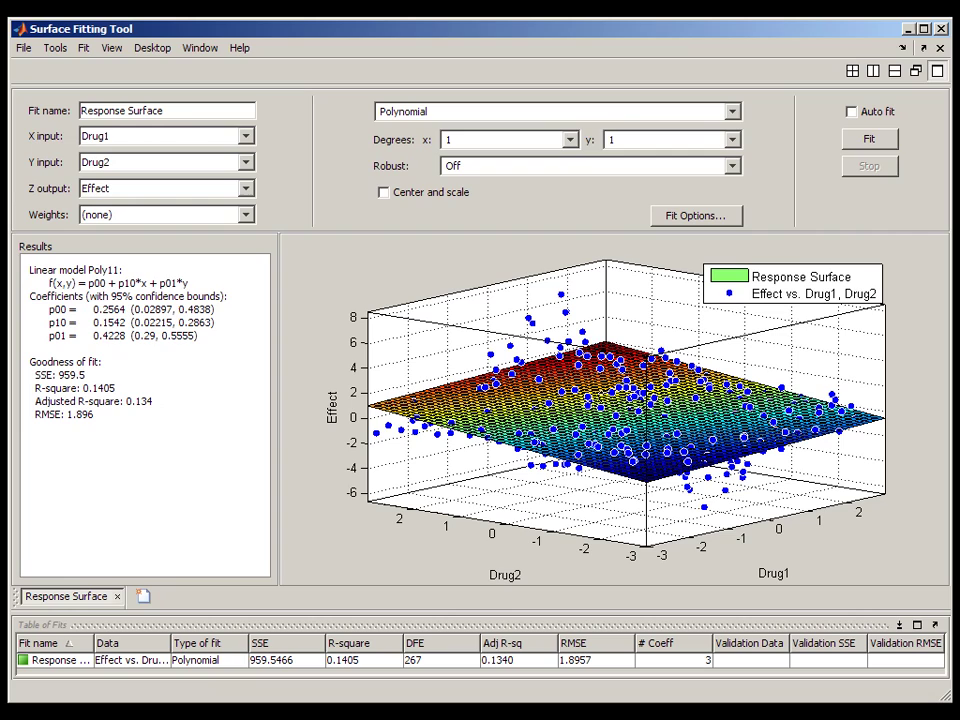
Switch to a Lowess fit with a 75% span and fit the smooth surface.
{"action": "left_click", "coordinate": [733, 112]}
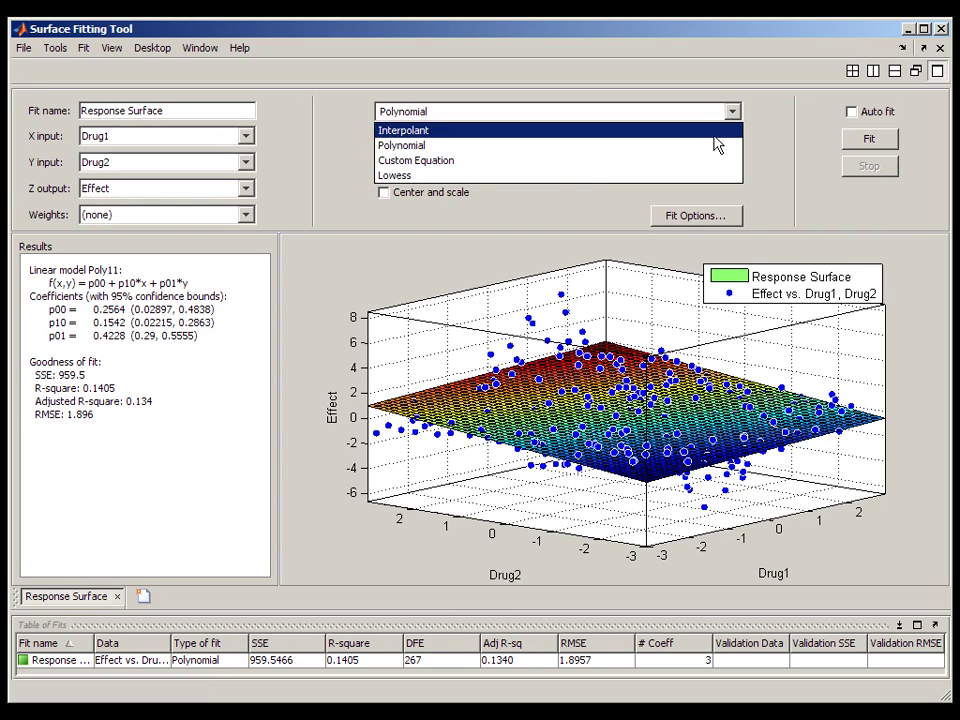
{"action": "left_click", "coordinate": [686, 174]}
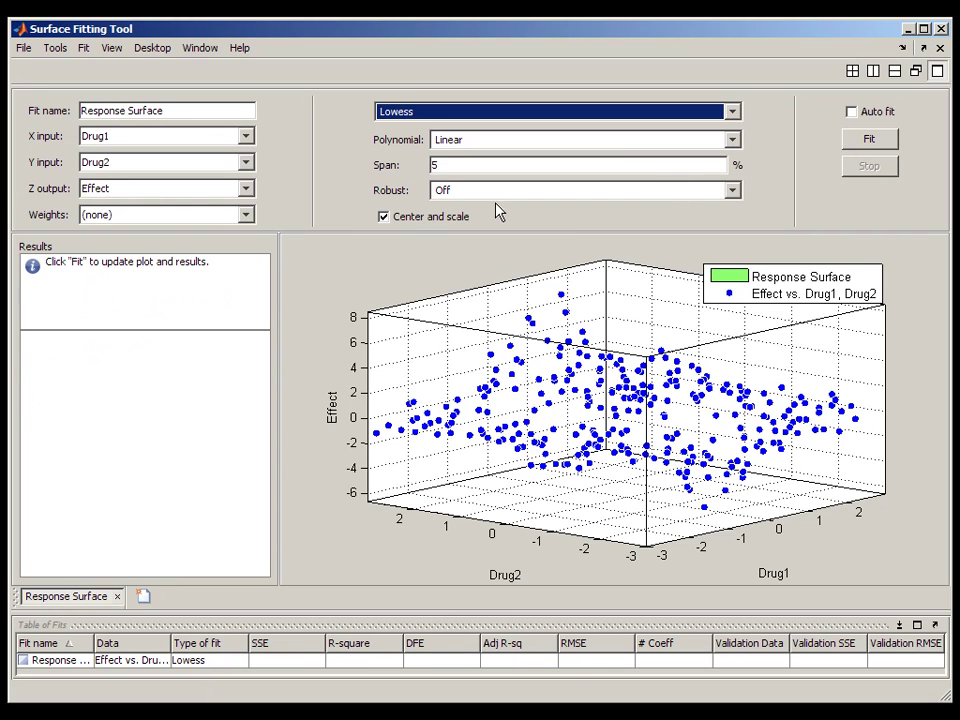
{"action": "double_click", "coordinate": [434, 164]}
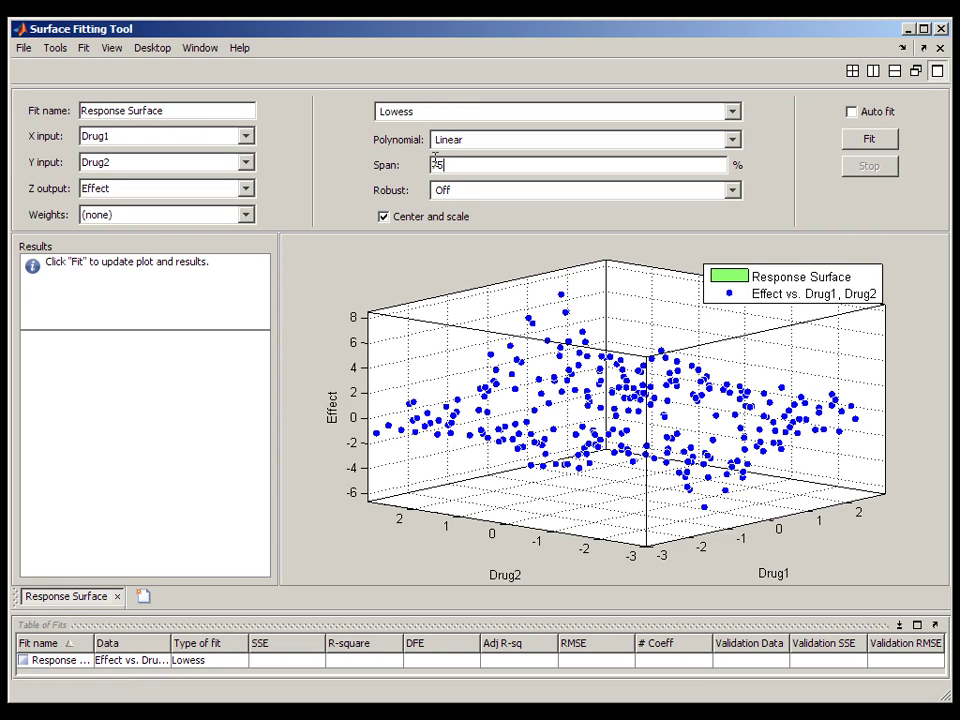
{"action": "left_click", "coordinate": [853, 138]}
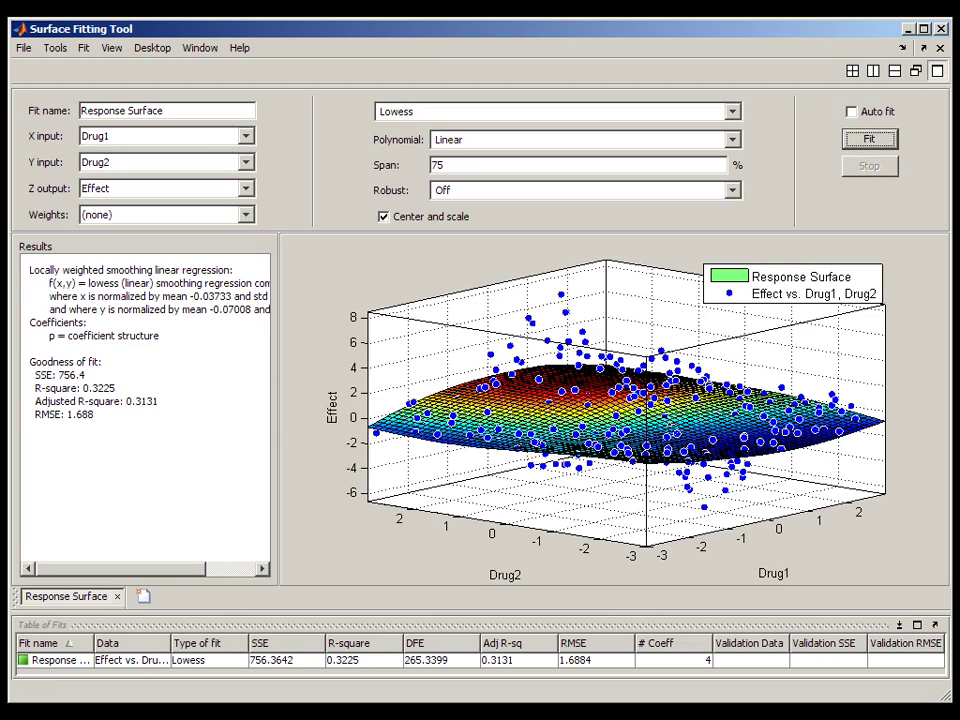
{"action": "left_click_drag", "start_coordinate": [675, 438], "coordinate": [567, 277]}
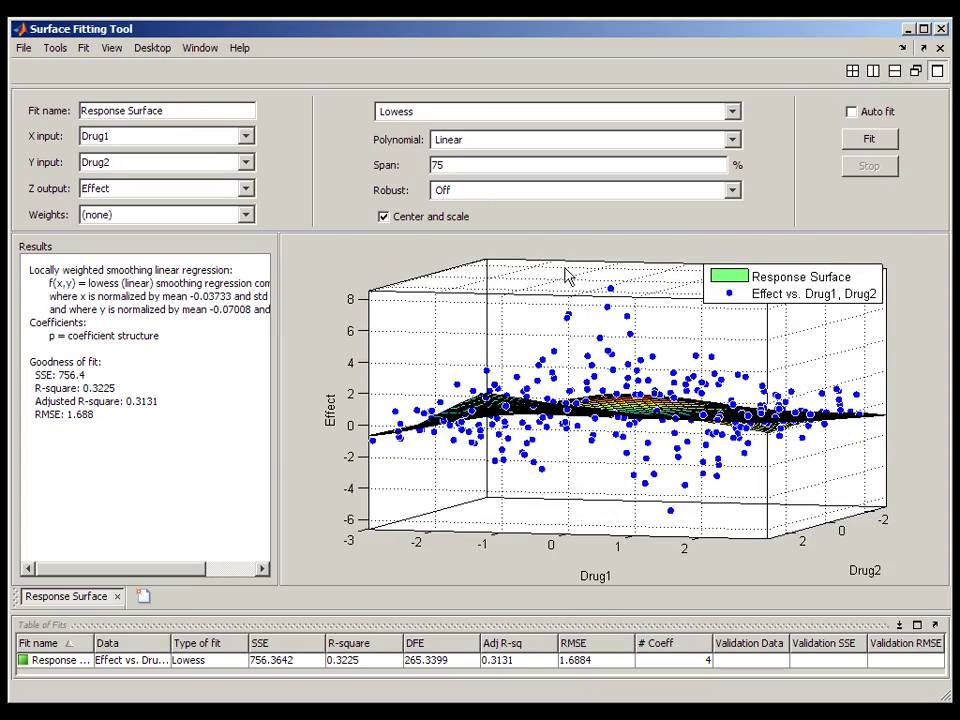
Refit the lowess surface with a 5% span, raising R-square to 0.8883.
{"action": "double_click", "coordinate": [438, 165]}
{"action": "left_click", "coordinate": [869, 139]}
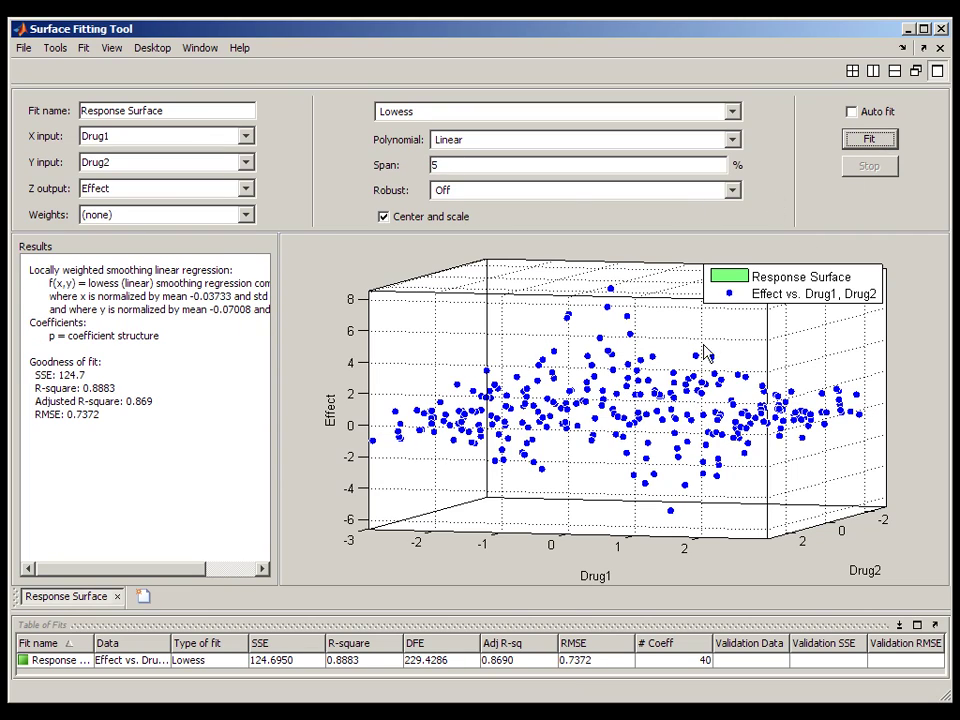
{"action": "left_click_drag", "start_coordinate": [686, 399], "coordinate": [632, 398]}
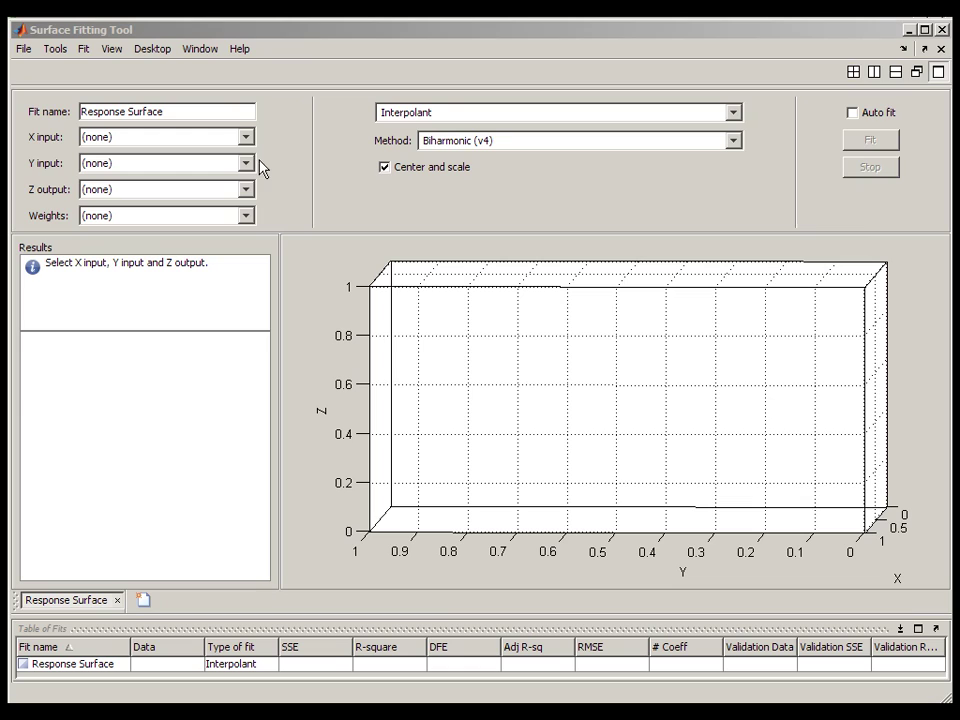
Fit a biharmonic interpolant of Effect over Drug1 and Drug2 (R-square 1), then add untitled fit 3.
{"action": "left_click", "coordinate": [246, 146]}
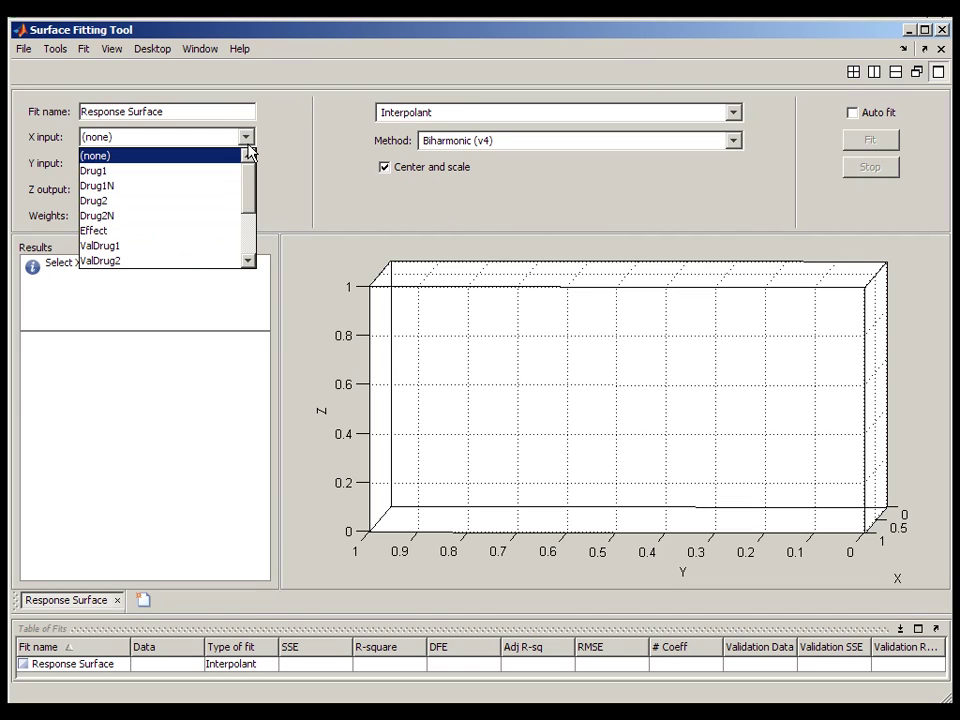
{"action": "left_click", "coordinate": [233, 172]}
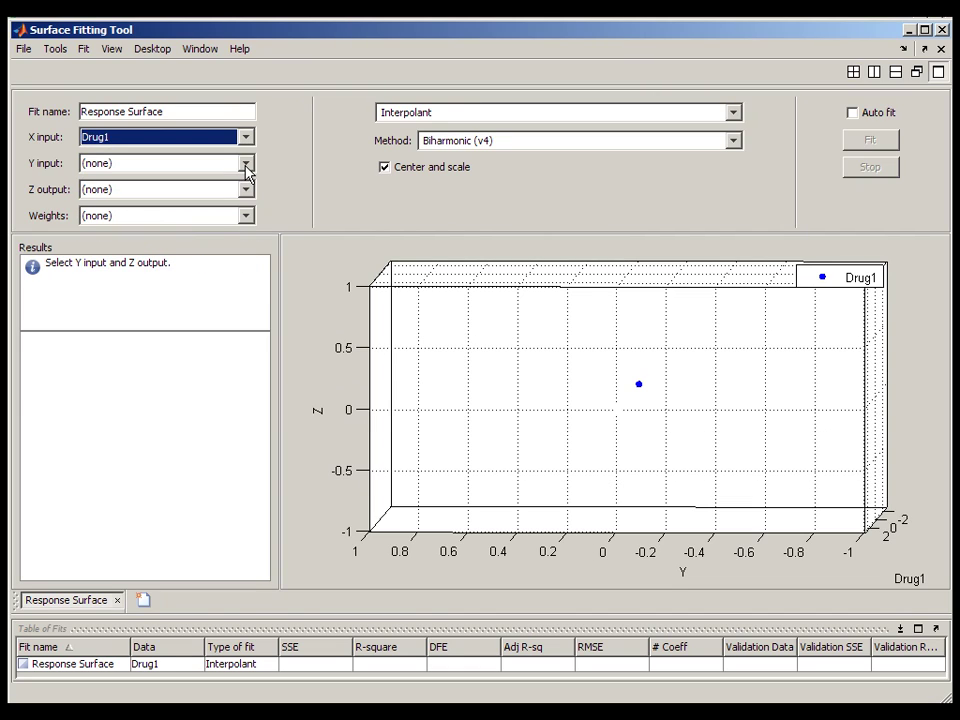
{"action": "left_click", "coordinate": [245, 163]}
{"action": "left_click", "coordinate": [203, 226]}
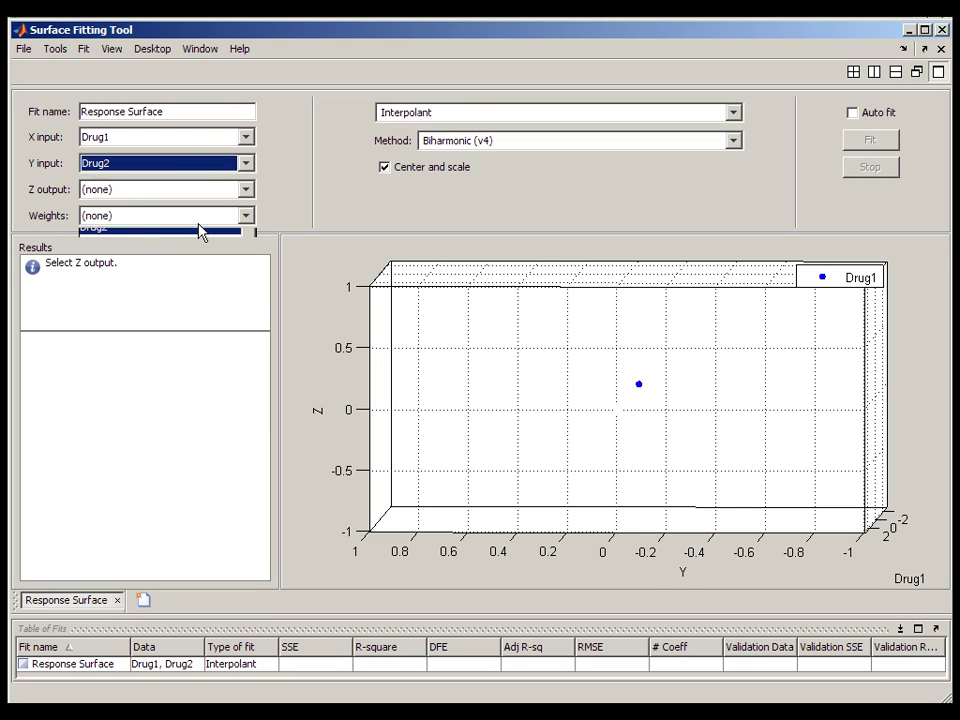
{"action": "left_click", "coordinate": [248, 190]}
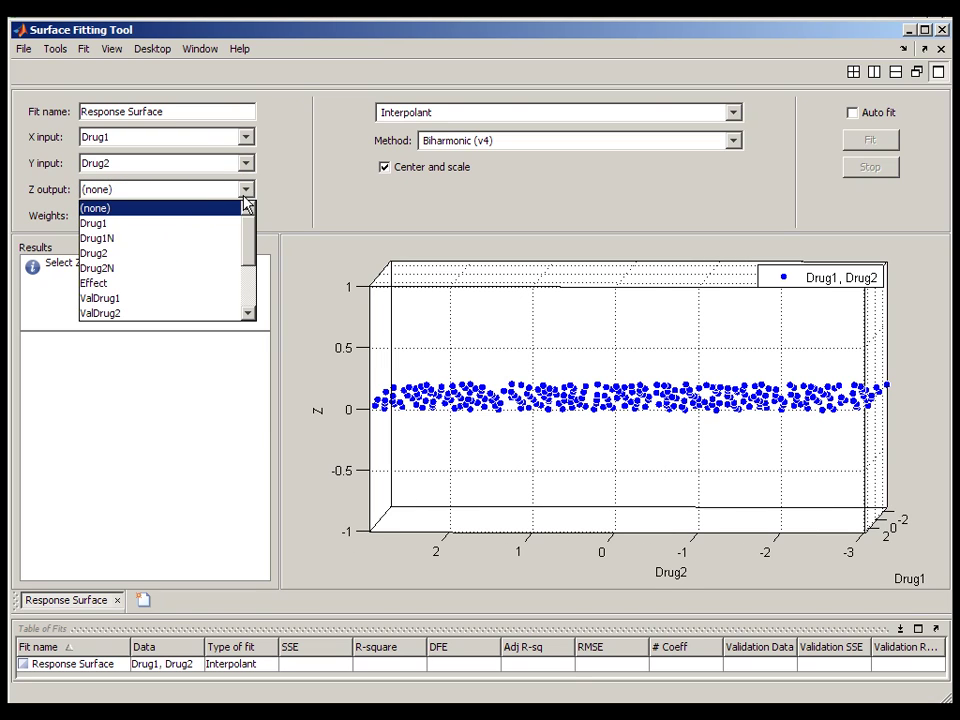
{"action": "left_click", "coordinate": [203, 287]}
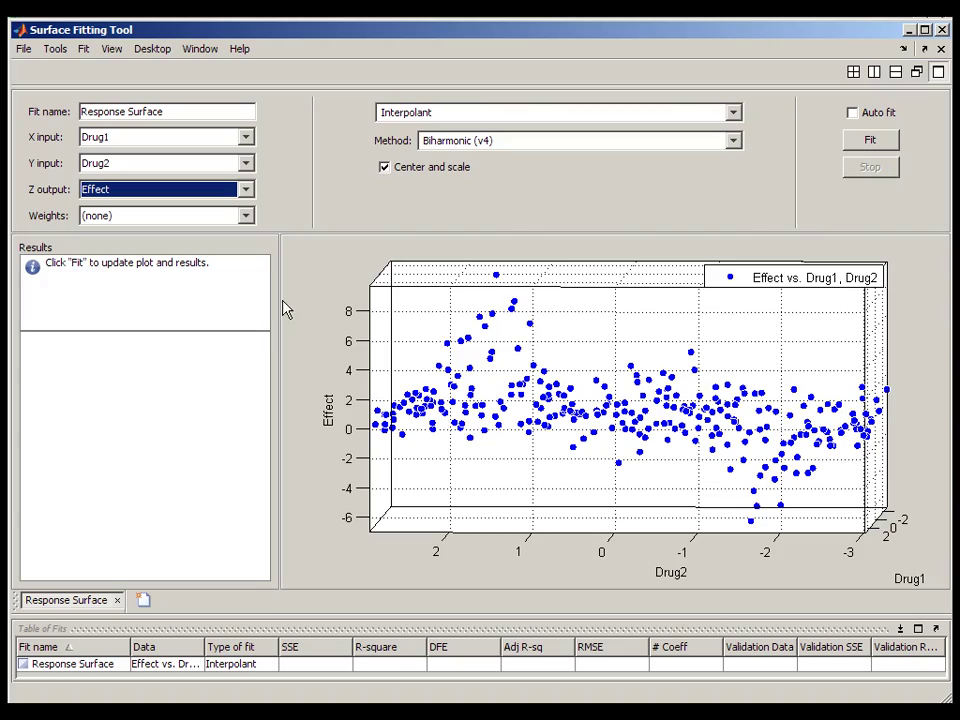
{"action": "left_click", "coordinate": [858, 146]}
{"action": "mouse_move", "coordinate": [440, 370]}
{"action": "left_mouse_down"}
{"action": "mouse_move", "coordinate": [516, 358]}
{"action": "mouse_move", "coordinate": [735, 376]}
{"action": "left_mouse_up"}
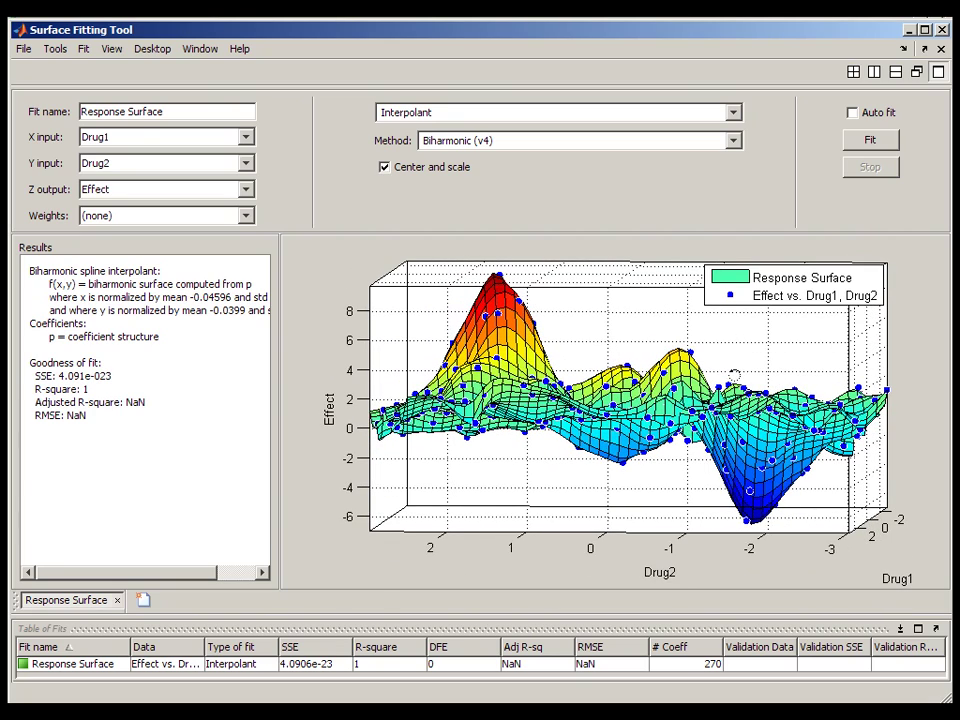
{"action": "left_click", "coordinate": [145, 601]}
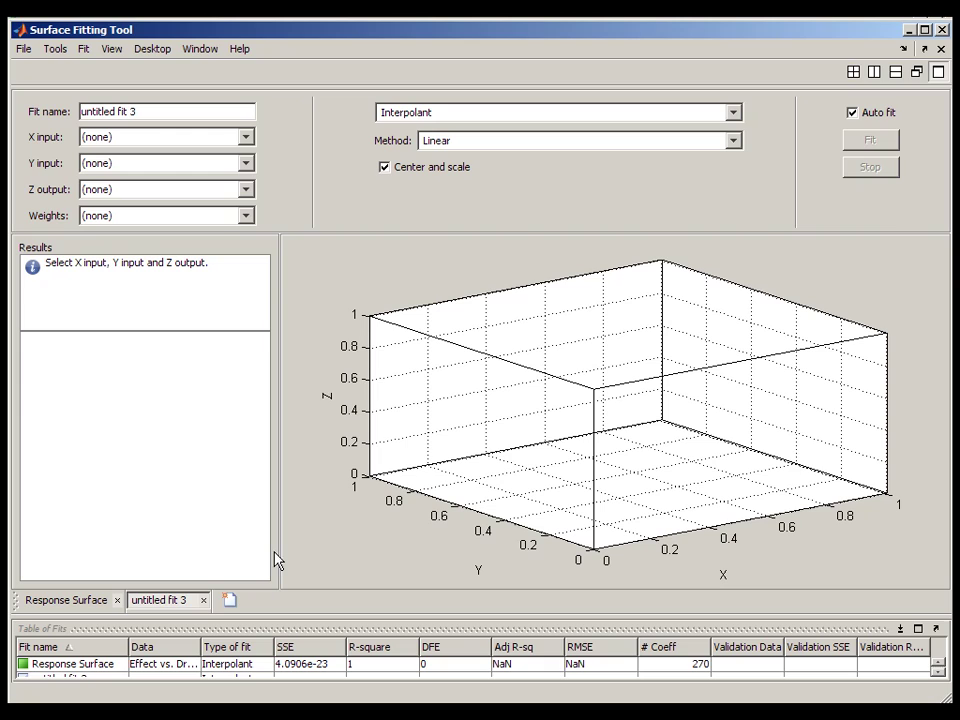
Fit a Biharmonic (v4) interpolant of Effect over Drug1N and Drug2N, then rotate the surface.
{"action": "left_click", "coordinate": [245, 138]}
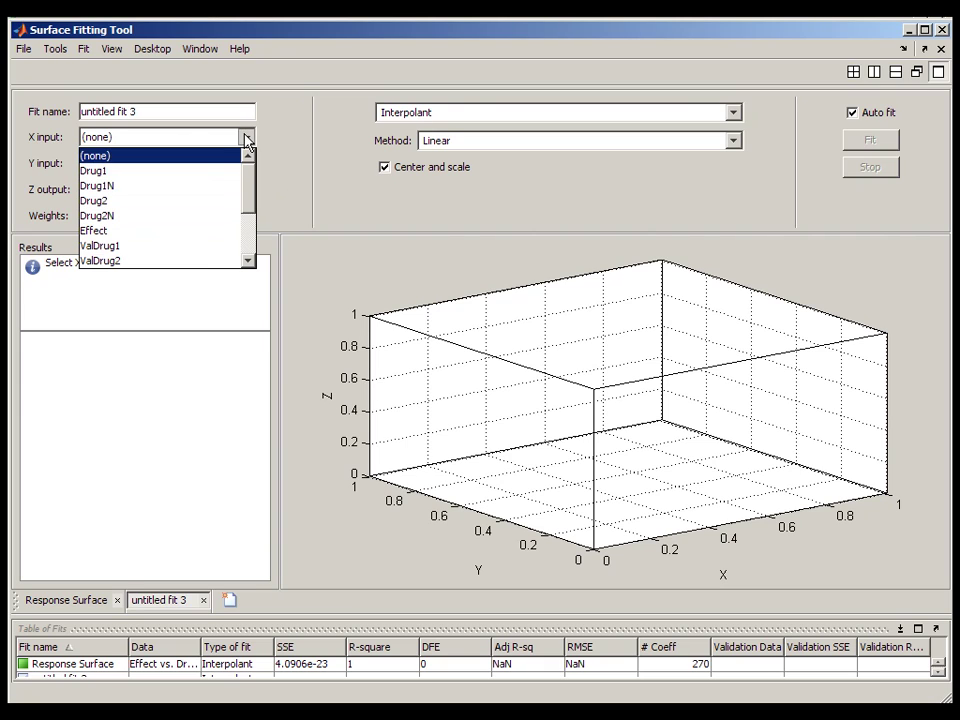
{"action": "left_click", "coordinate": [225, 188]}
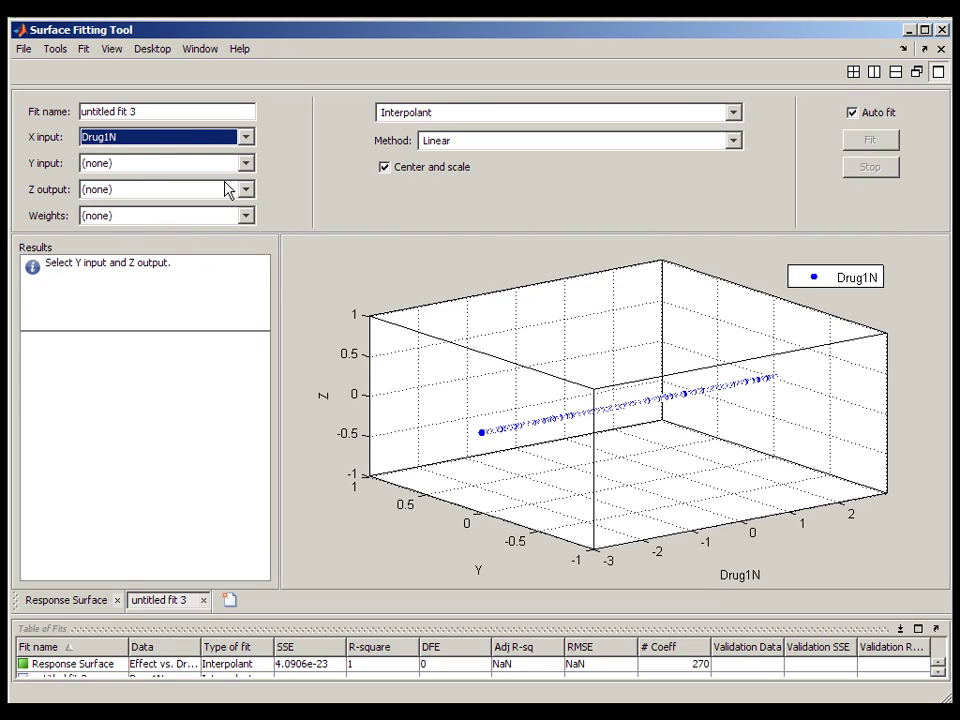
{"action": "left_click", "coordinate": [246, 163]}
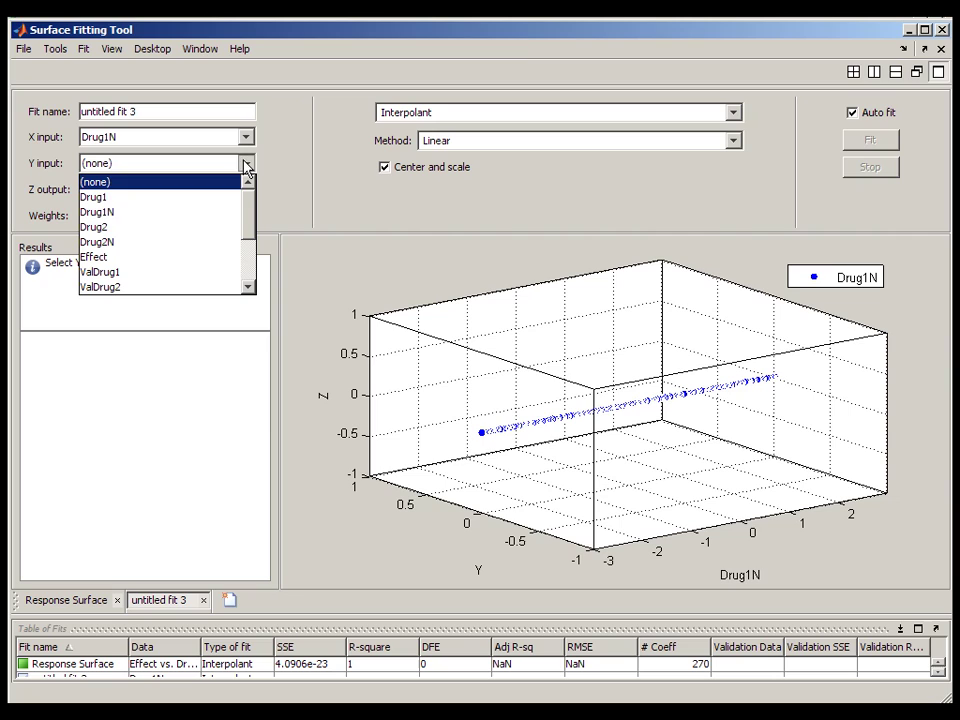
{"action": "left_click", "coordinate": [208, 243]}
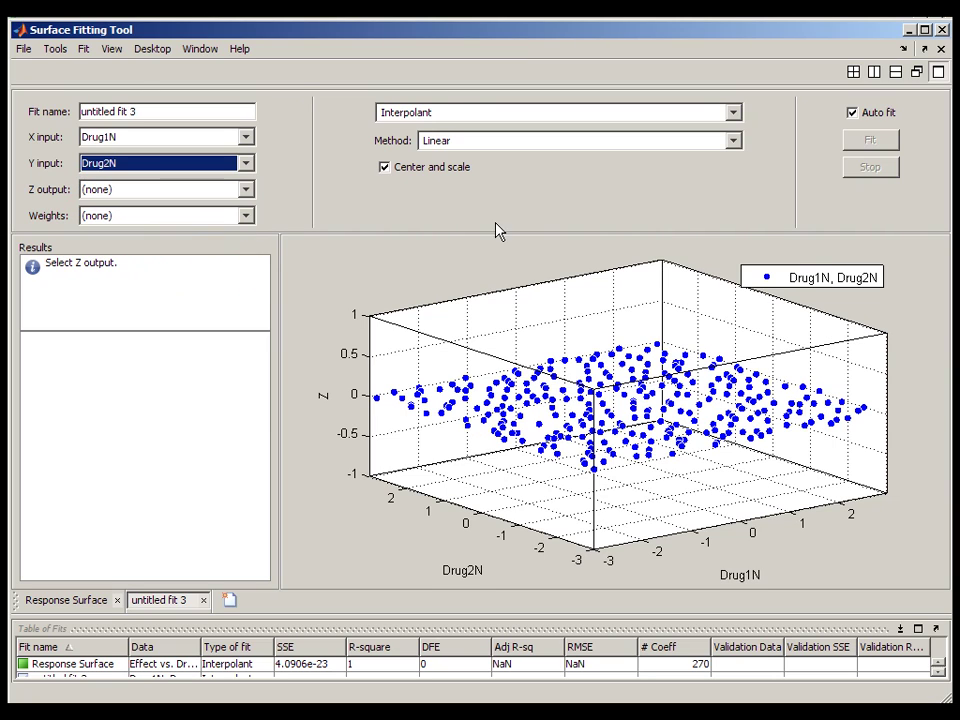
{"action": "left_click", "coordinate": [734, 141]}
{"action": "left_click", "coordinate": [645, 205]}
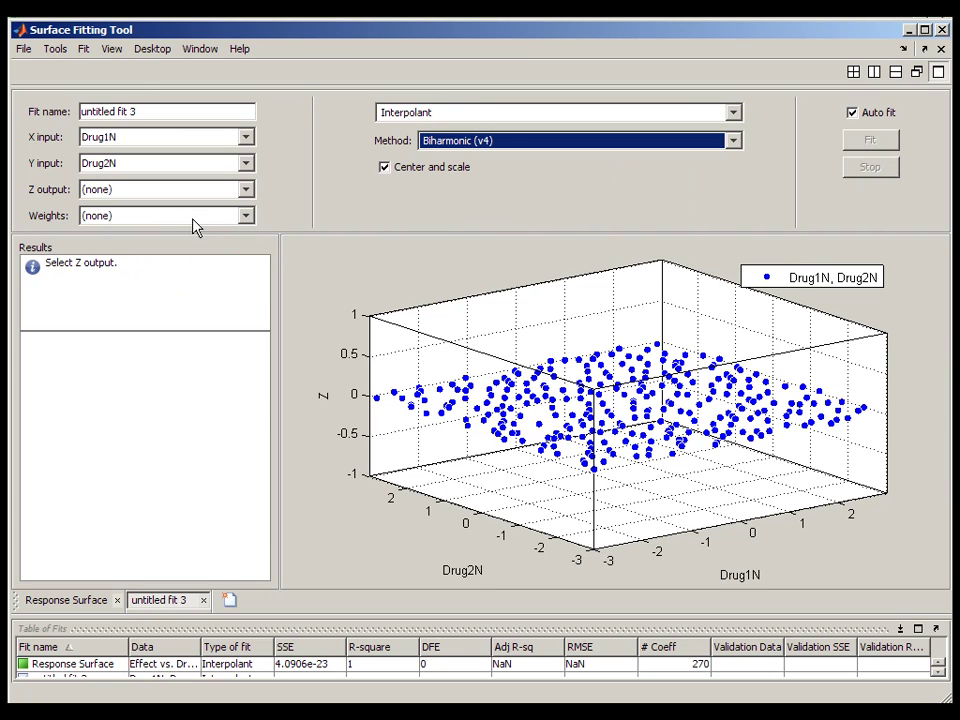
{"action": "left_click", "coordinate": [247, 197]}
{"action": "left_click", "coordinate": [193, 282]}
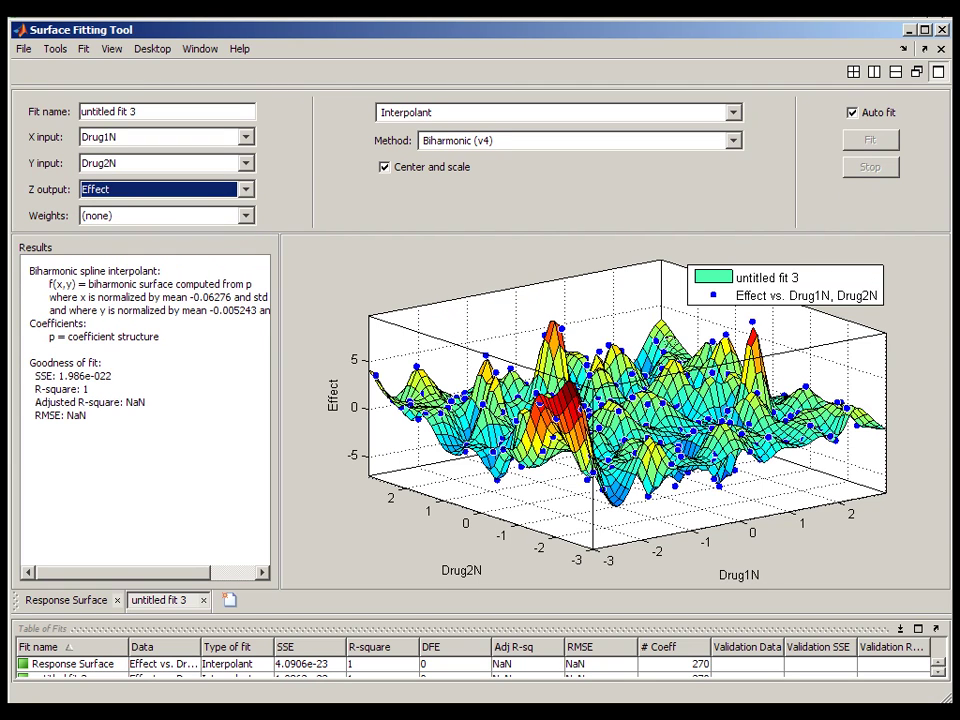
{"action": "left_click_drag", "start_coordinate": [524, 296], "coordinate": [262, 282]}
{"action": "left_click_drag", "start_coordinate": [331, 385], "coordinate": [331, 430]}
{"action": "left_click_drag", "start_coordinate": [551, 298], "coordinate": [245, 280]}
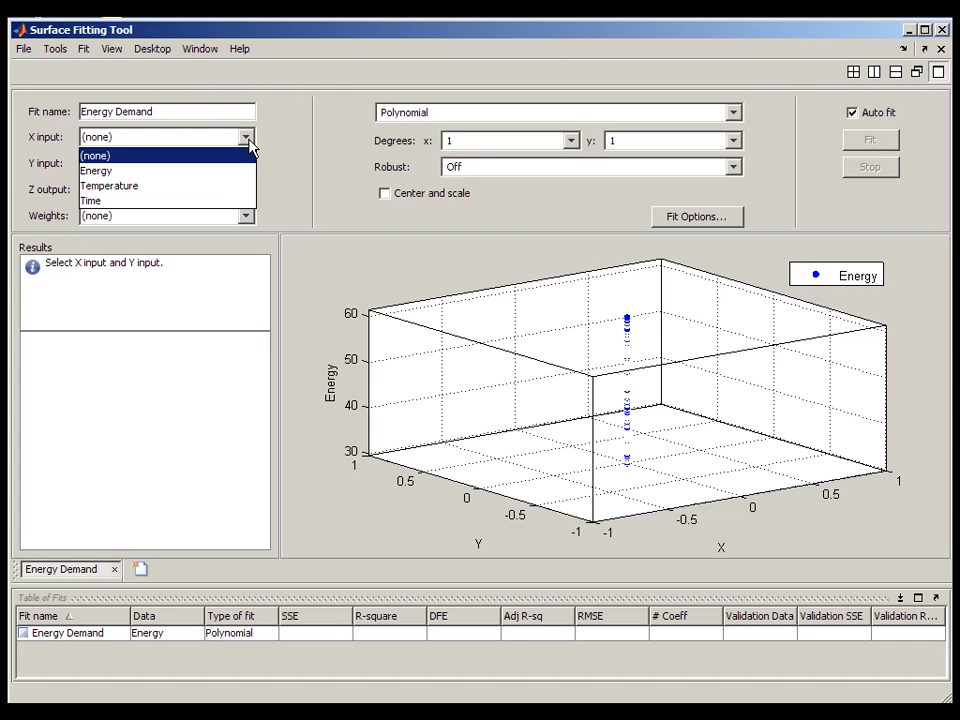
Use Time as the X input and Temperature as the Y input for the Energy Demand plane.
{"action": "left_click", "coordinate": [213, 204]}
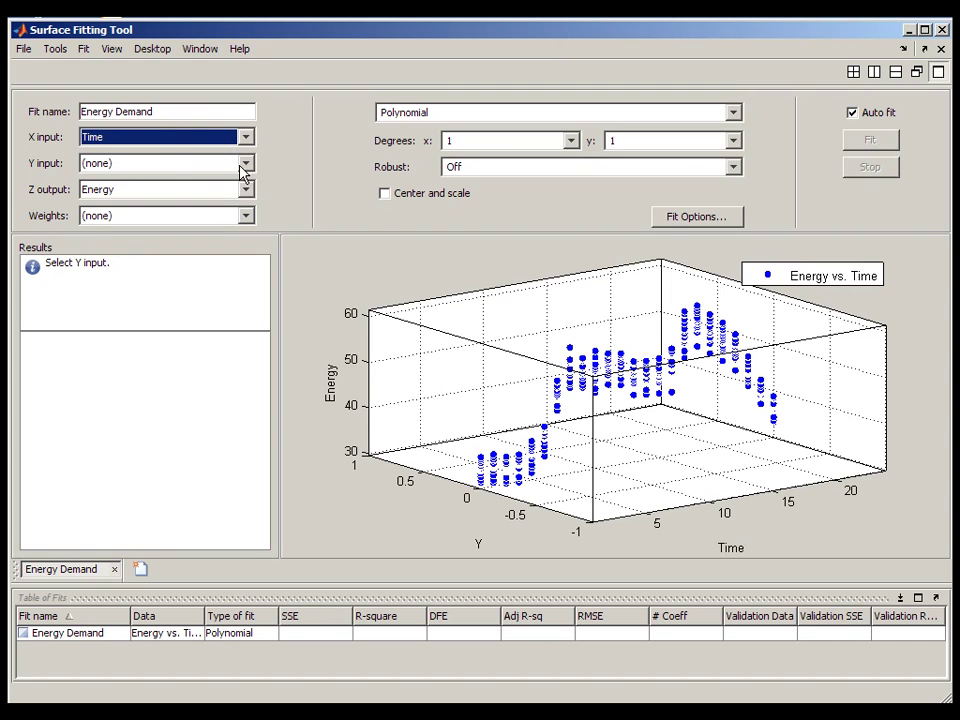
{"action": "left_click", "coordinate": [245, 164]}
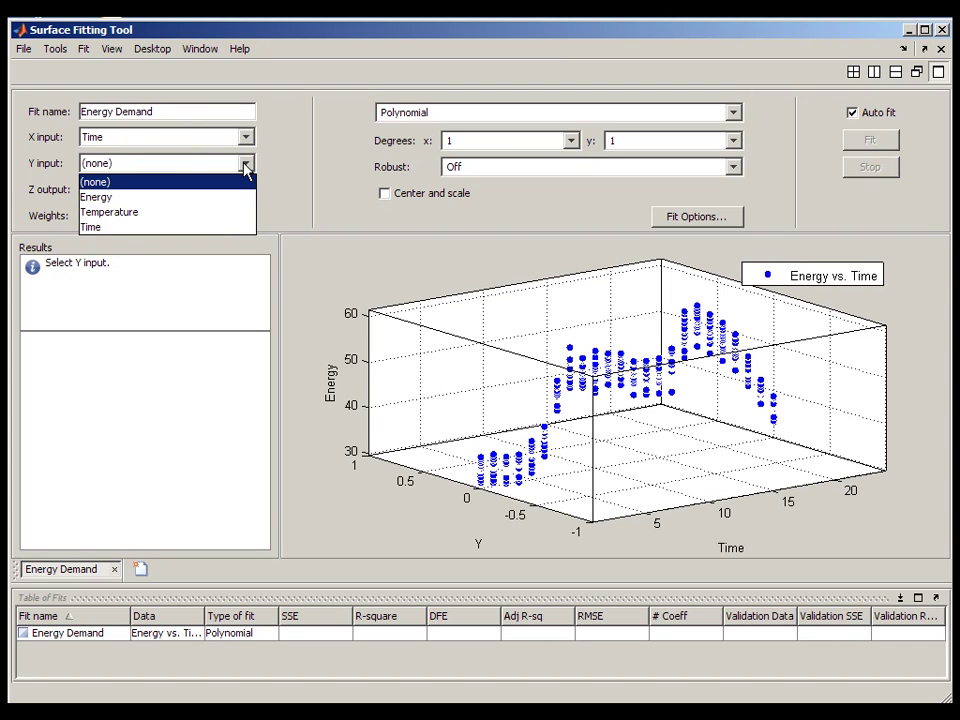
{"action": "left_click", "coordinate": [220, 213]}
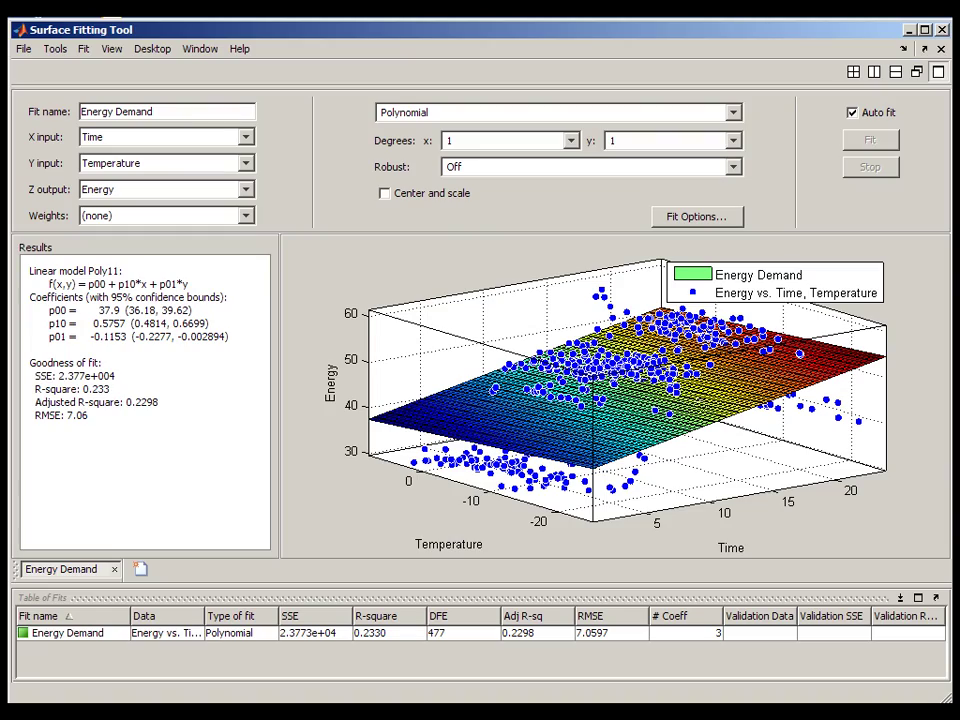
{"action": "left_click_drag", "start_coordinate": [522, 303], "coordinate": [600, 402]}
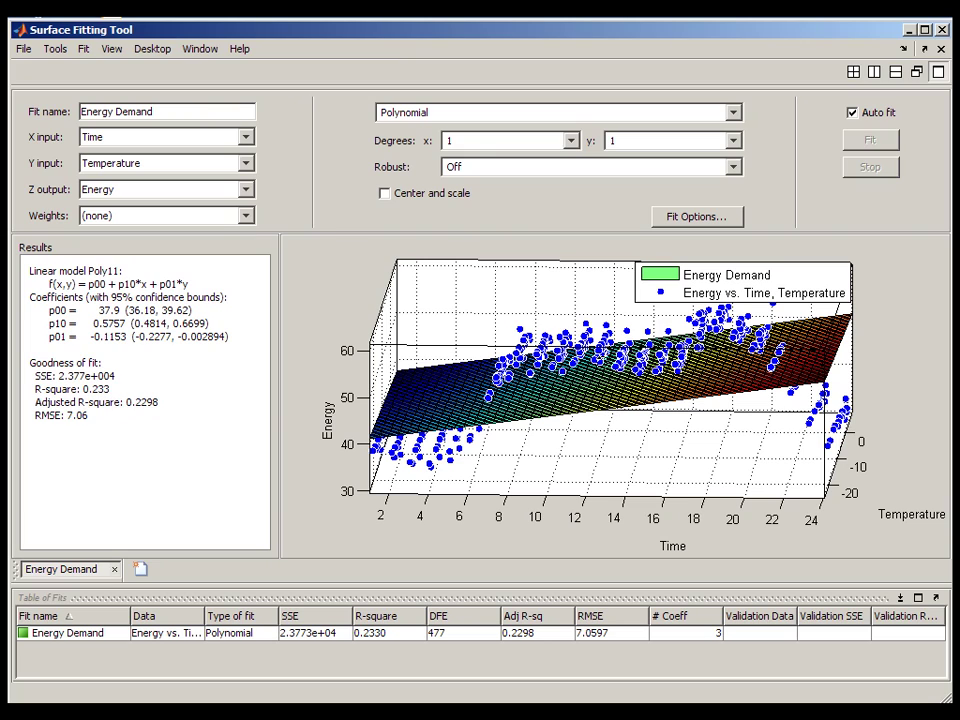
Reset the plot to its original view.
{"action": "right_click", "coordinate": [528, 295]}
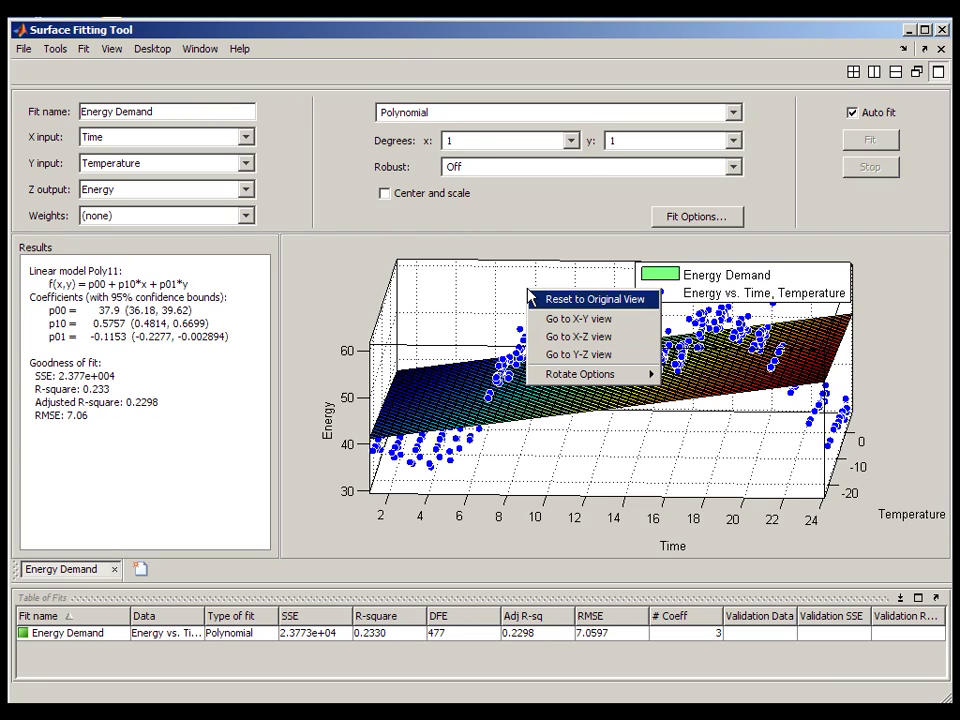
{"action": "left_click", "coordinate": [572, 300]}
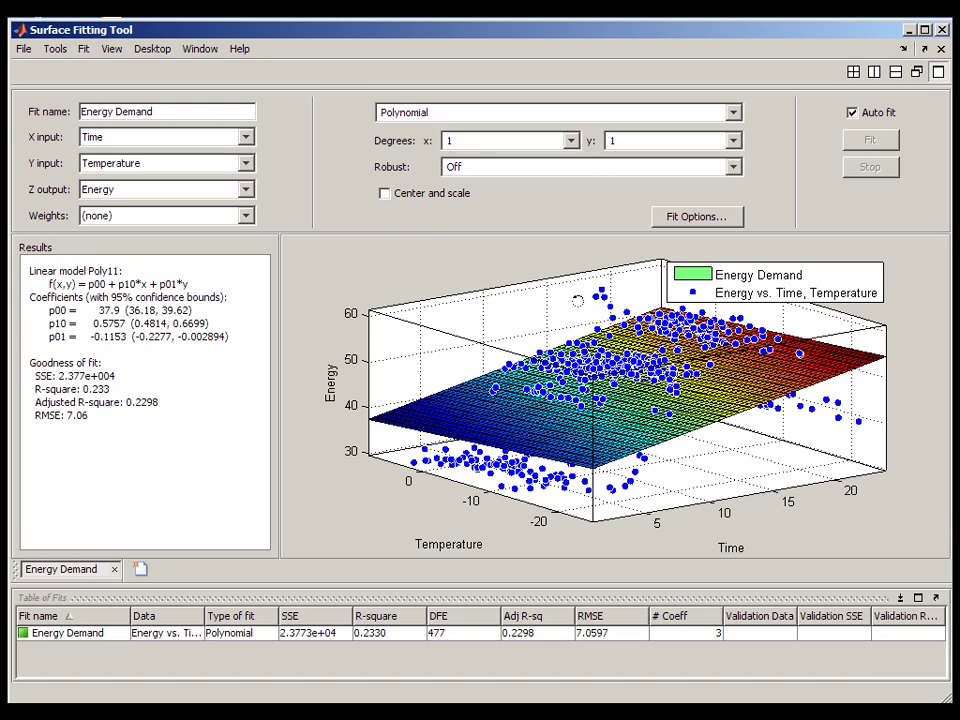
{"action": "right_click", "coordinate": [557, 305]}
{"action": "mouse_move", "coordinate": [598, 393]}
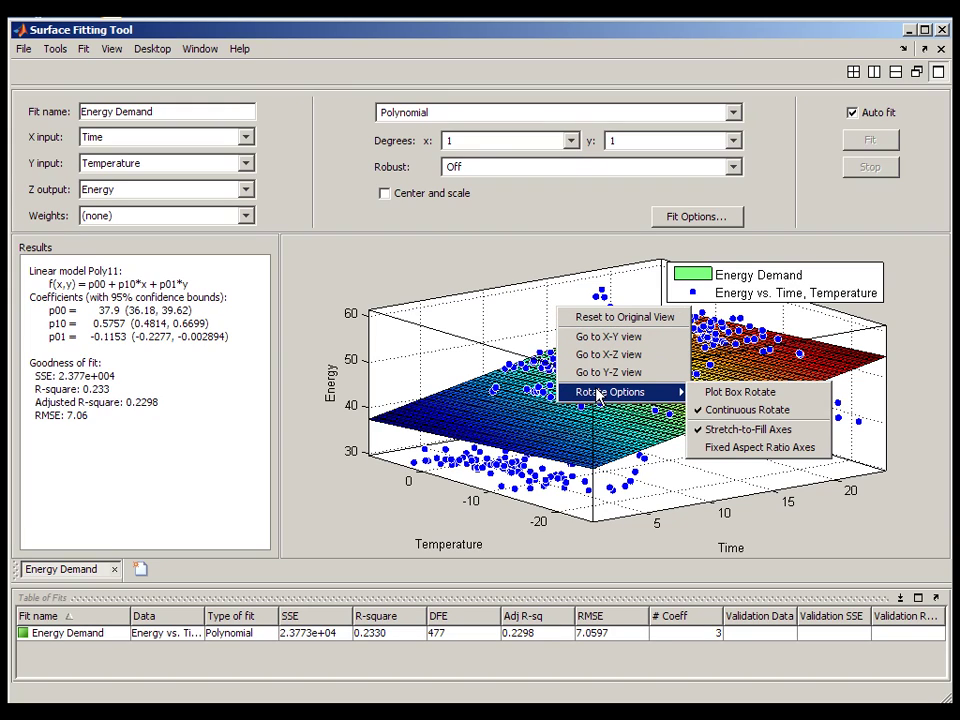
{"action": "left_click", "coordinate": [428, 279]}
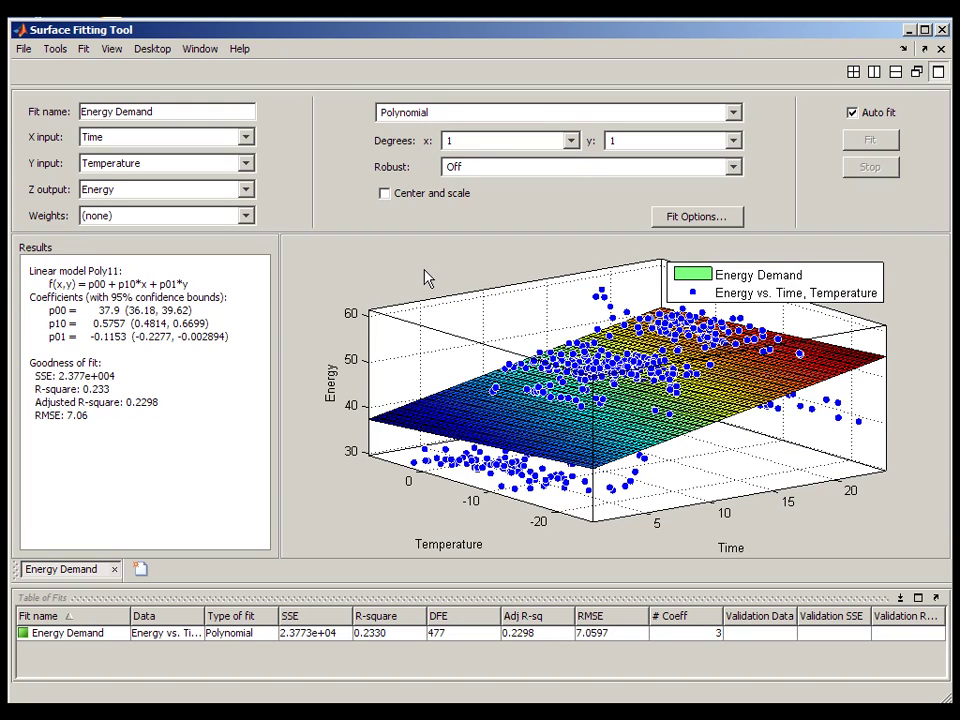
Show the residuals plot, viewing it flat in X-Z and then Y-Z (against Temperature).
{"action": "left_click", "coordinate": [112, 49]}
{"action": "left_click", "coordinate": [140, 124]}
{"action": "left_click_drag", "start_coordinate": [468, 333], "coordinate": [544, 410]}
{"action": "right_click", "coordinate": [555, 410]}
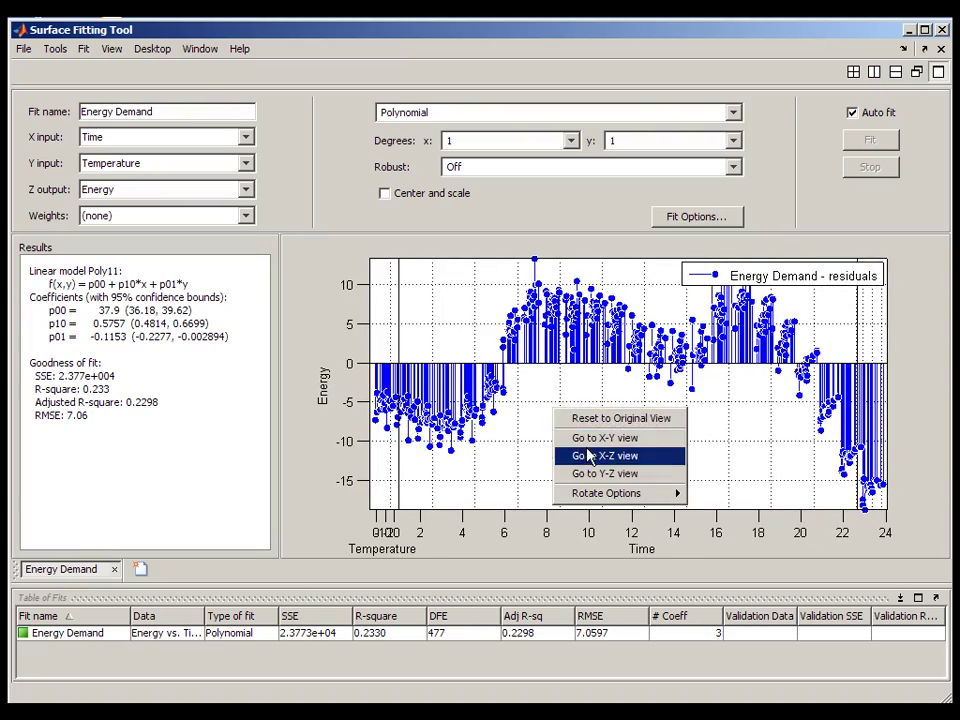
{"action": "left_click", "coordinate": [586, 452]}
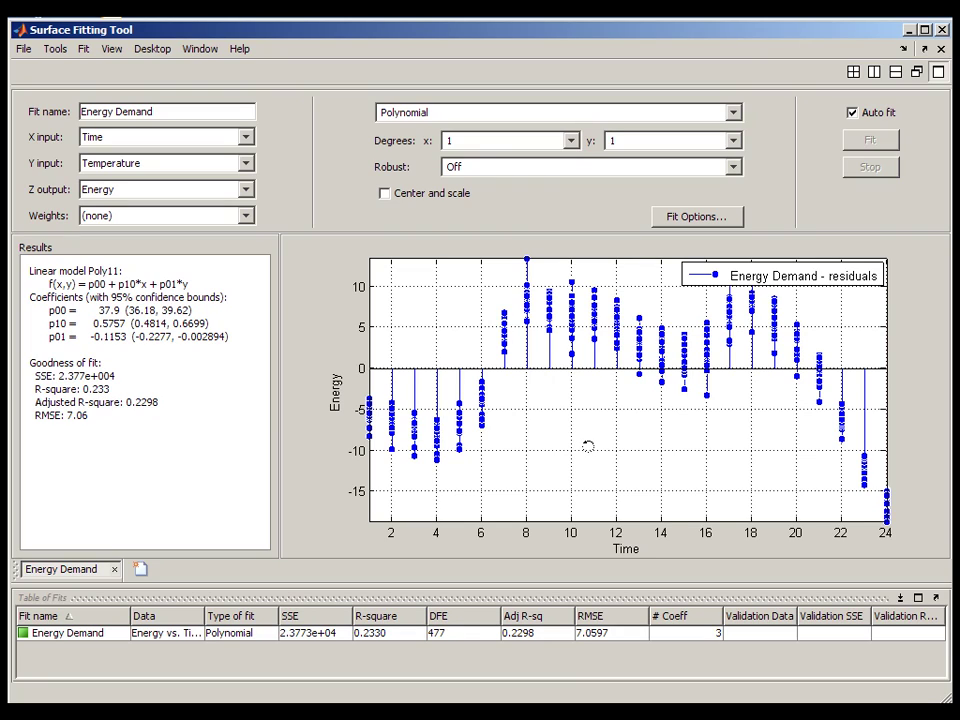
{"action": "right_click", "coordinate": [588, 447]}
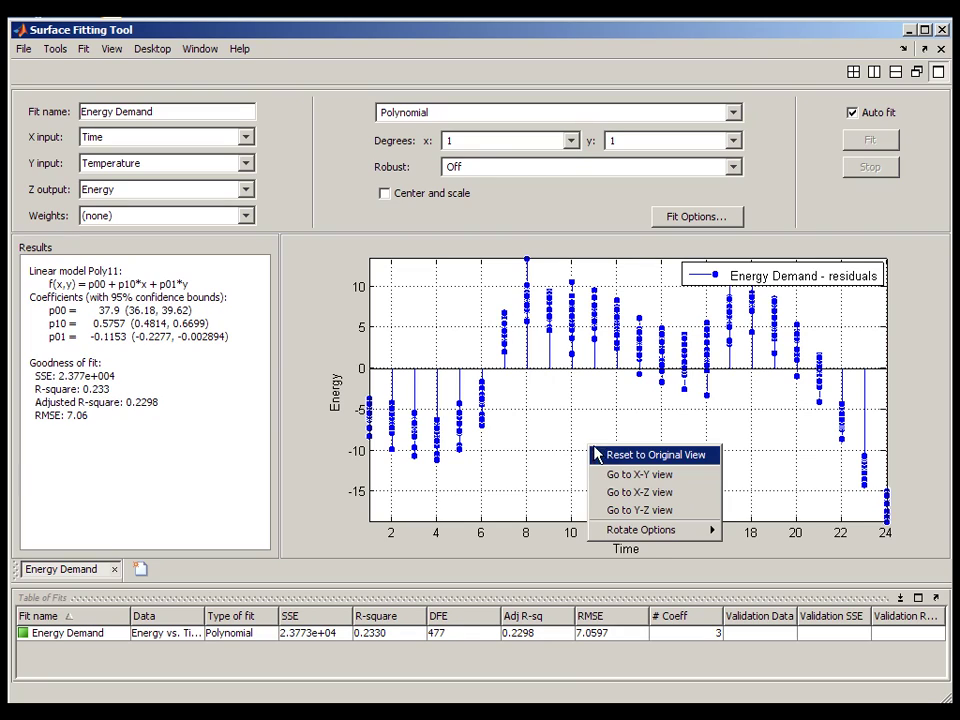
{"action": "left_click", "coordinate": [630, 510]}
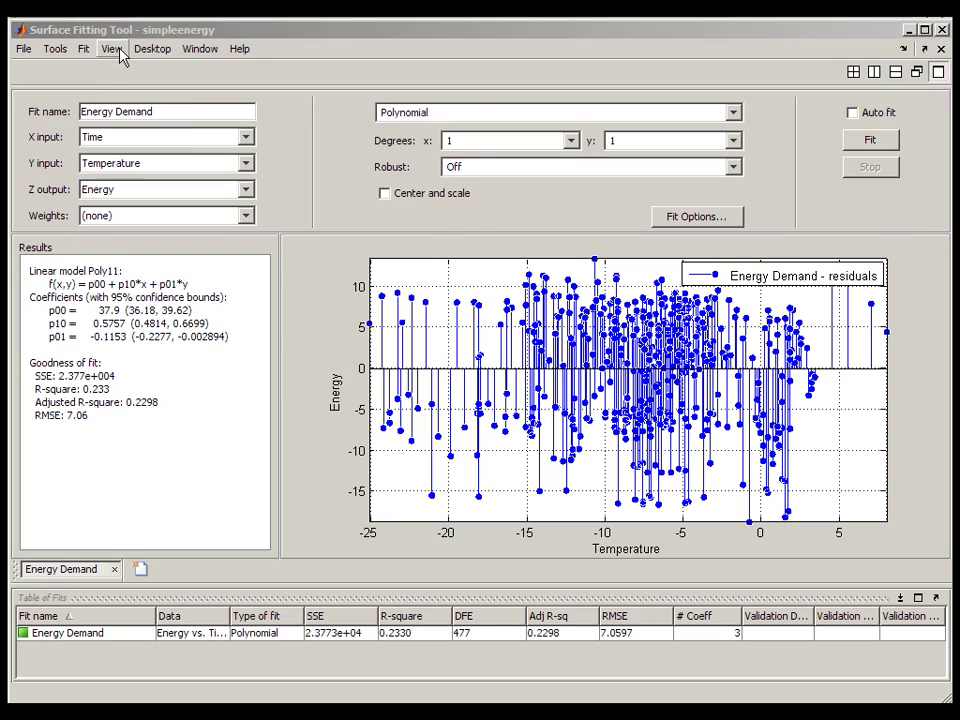
Show the surface plot and hide the residuals plot.
{"action": "left_click", "coordinate": [113, 48]}
{"action": "left_click", "coordinate": [130, 106]}
{"action": "left_click", "coordinate": [111, 48]}
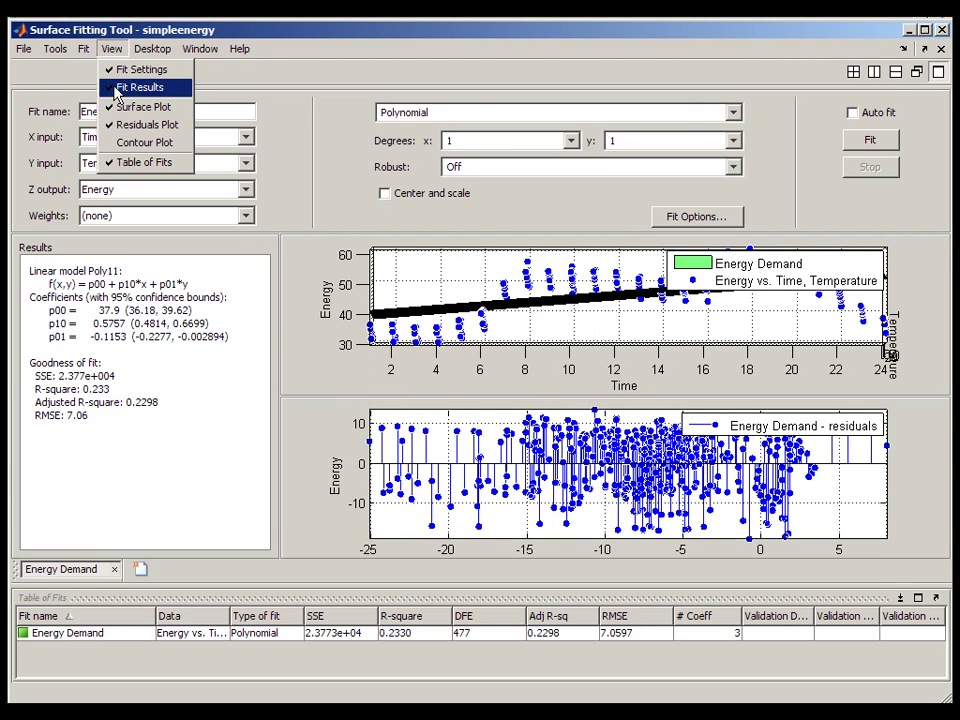
{"action": "left_click", "coordinate": [147, 124]}
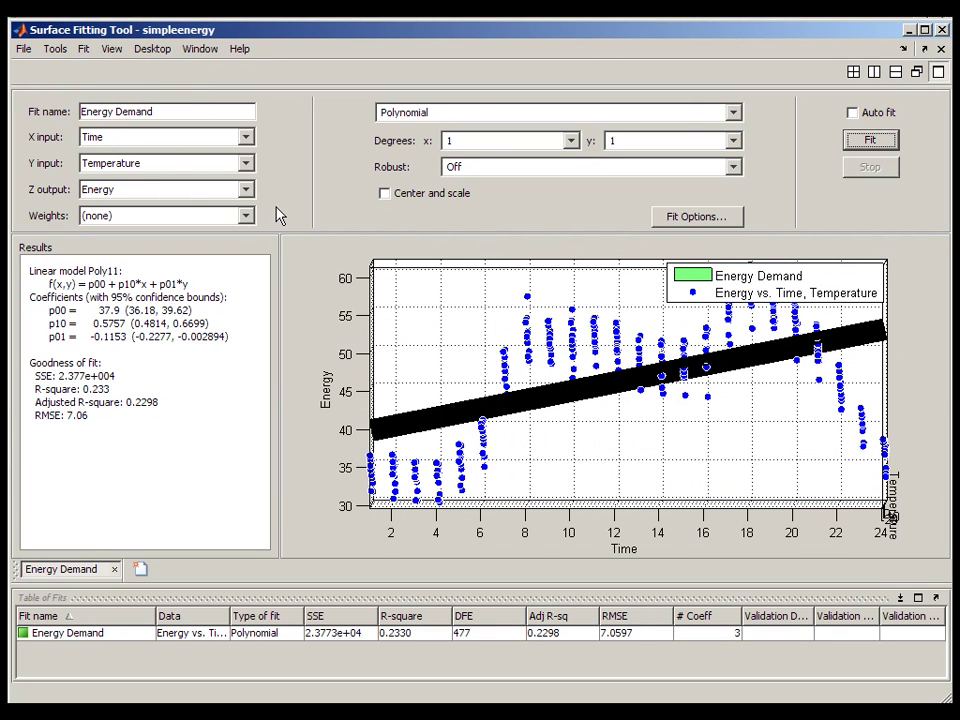
Set x and y polynomial degrees to 5, fit the Poly55 surface, and view it in 3-D.
{"action": "left_click", "coordinate": [570, 140]}
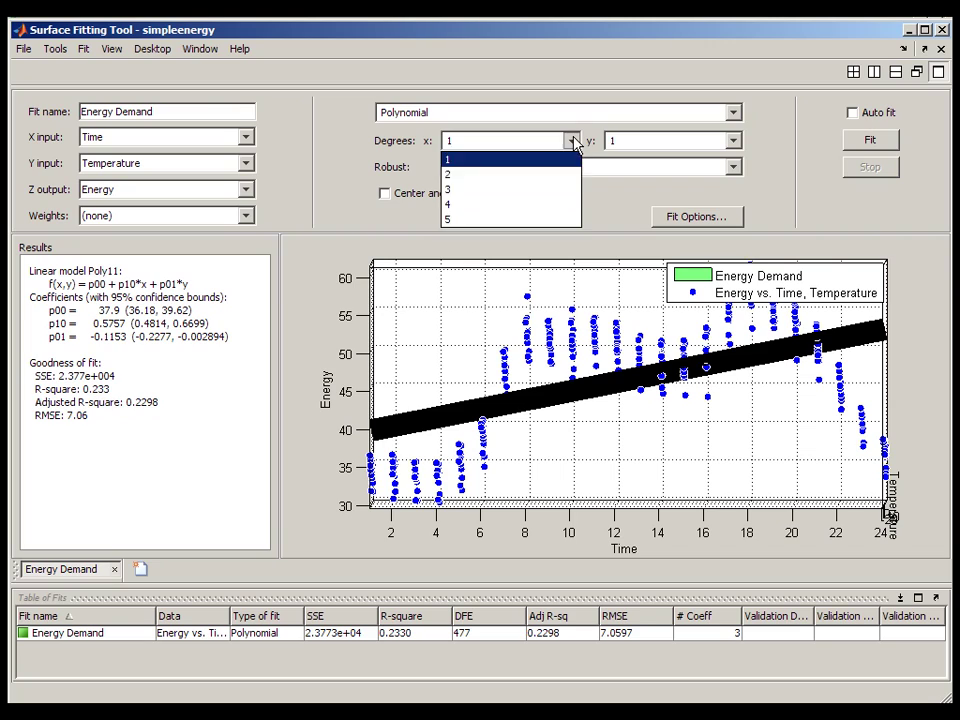
{"action": "left_click", "coordinate": [486, 218]}
{"action": "left_click", "coordinate": [733, 141]}
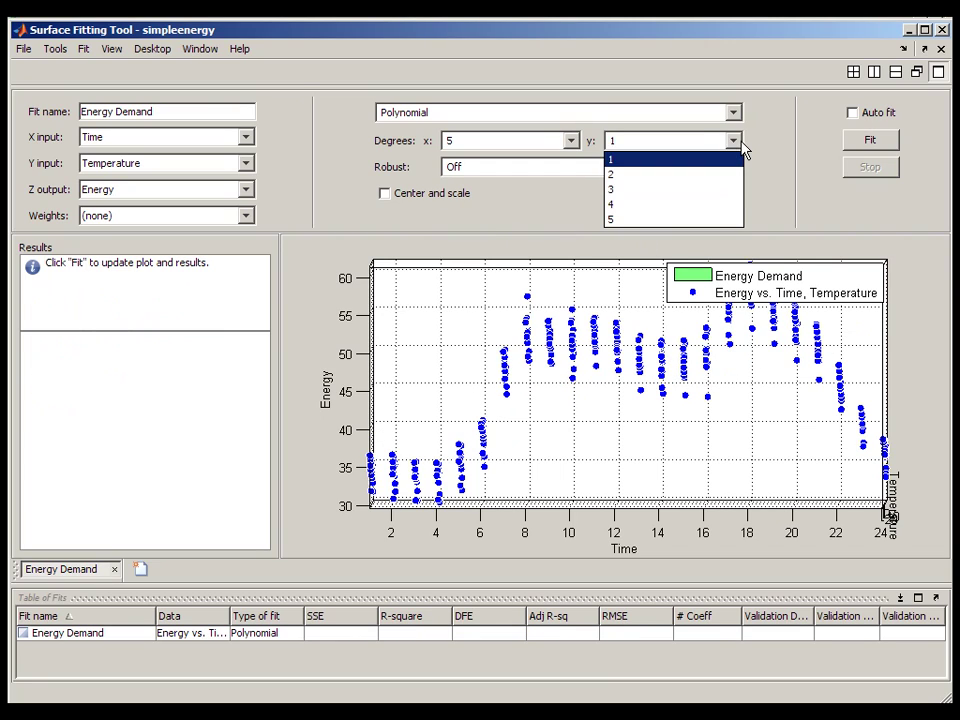
{"action": "left_click", "coordinate": [642, 219]}
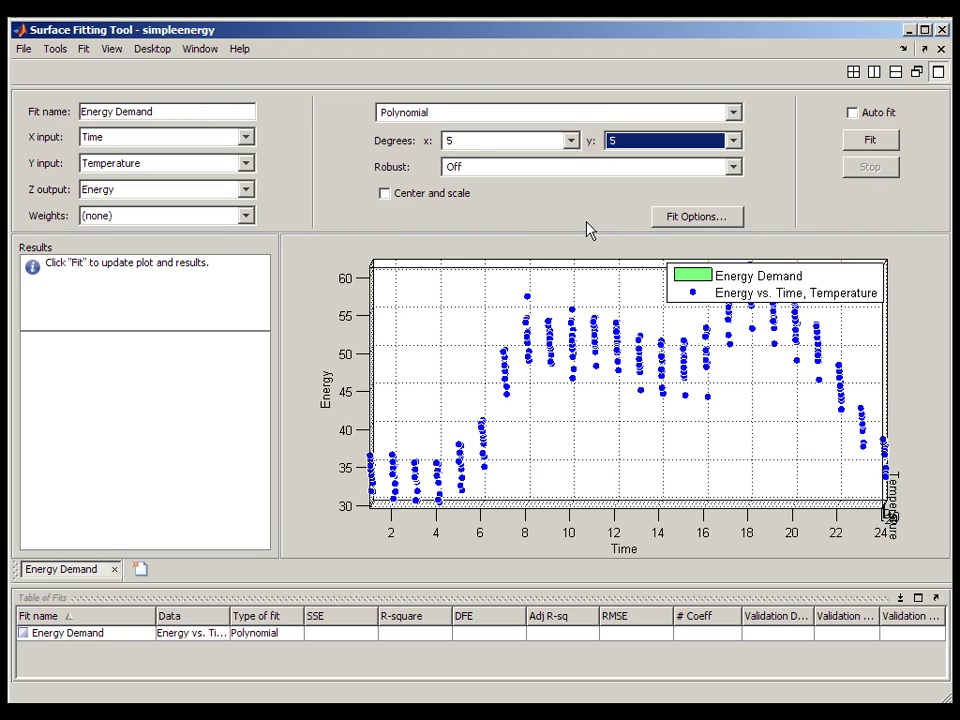
{"action": "left_click", "coordinate": [862, 138]}
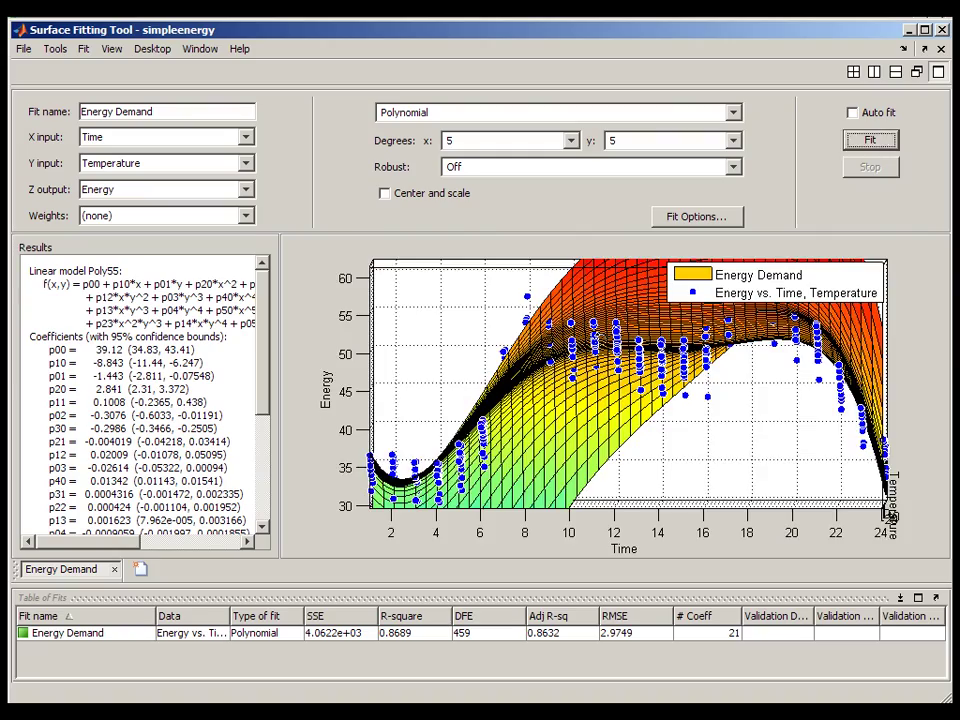
{"action": "left_click_drag", "start_coordinate": [450, 255], "coordinate": [698, 390]}
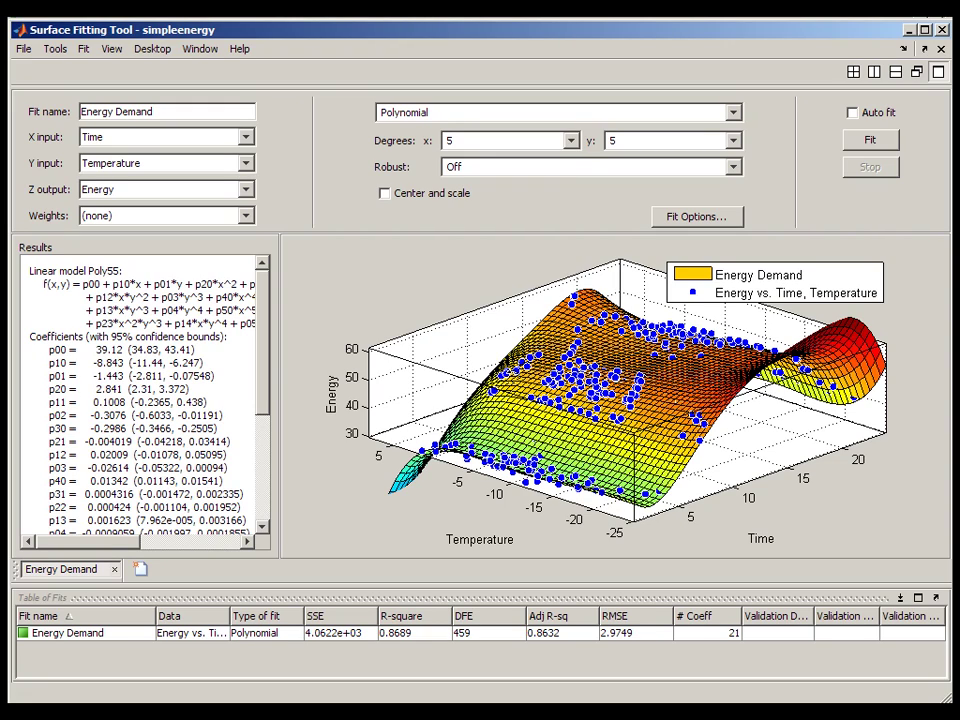
Duplicate the Energy Demand fit, switch the copy to Custom Equation, and fit it.
{"action": "left_click", "coordinate": [82, 48]}
{"action": "left_click", "coordinate": [108, 143]}
{"action": "left_click", "coordinate": [736, 116]}
{"action": "left_click", "coordinate": [696, 161]}
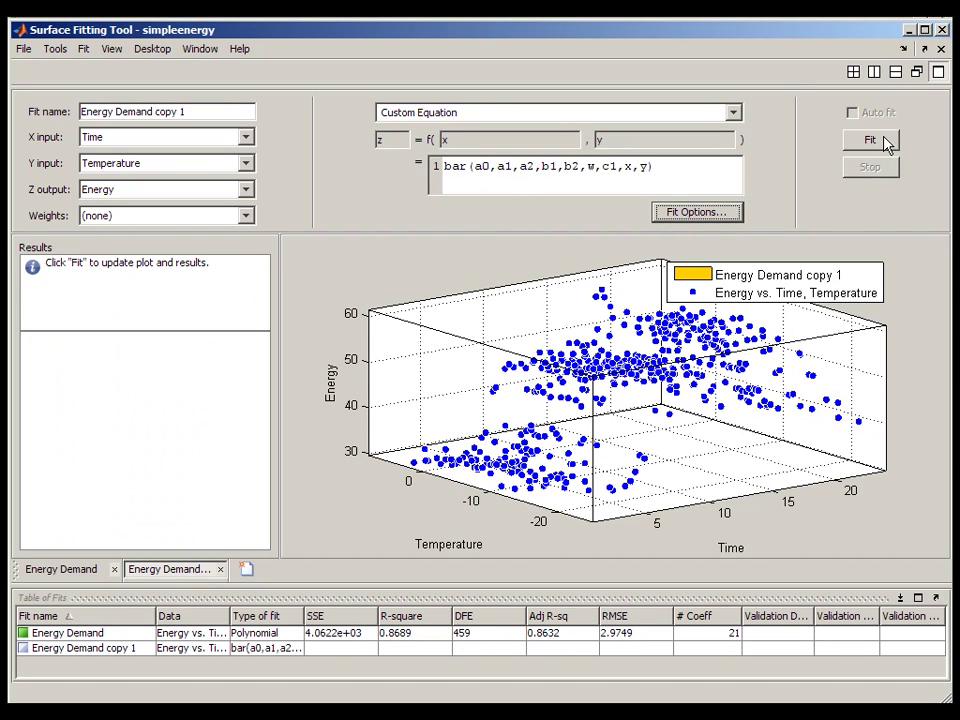
{"action": "left_click", "coordinate": [886, 141]}
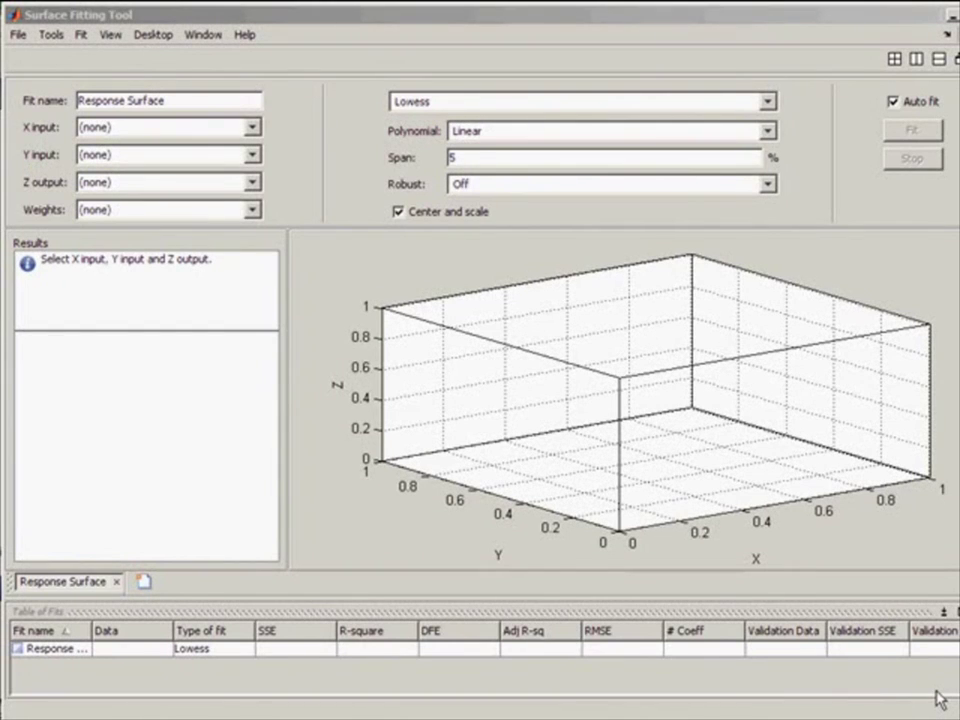
Set Effect as Z output, Drug1 as X input and Drug2 as Y input for the lowess surface.
{"action": "left_click", "coordinate": [252, 183]}
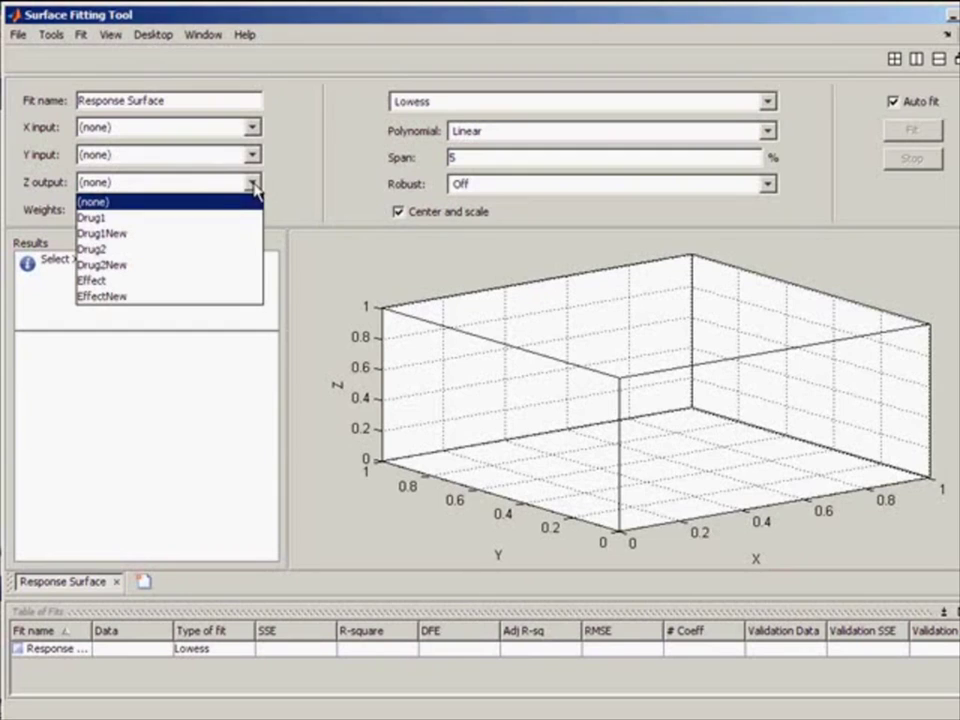
{"action": "left_click", "coordinate": [197, 281]}
{"action": "left_click", "coordinate": [252, 127]}
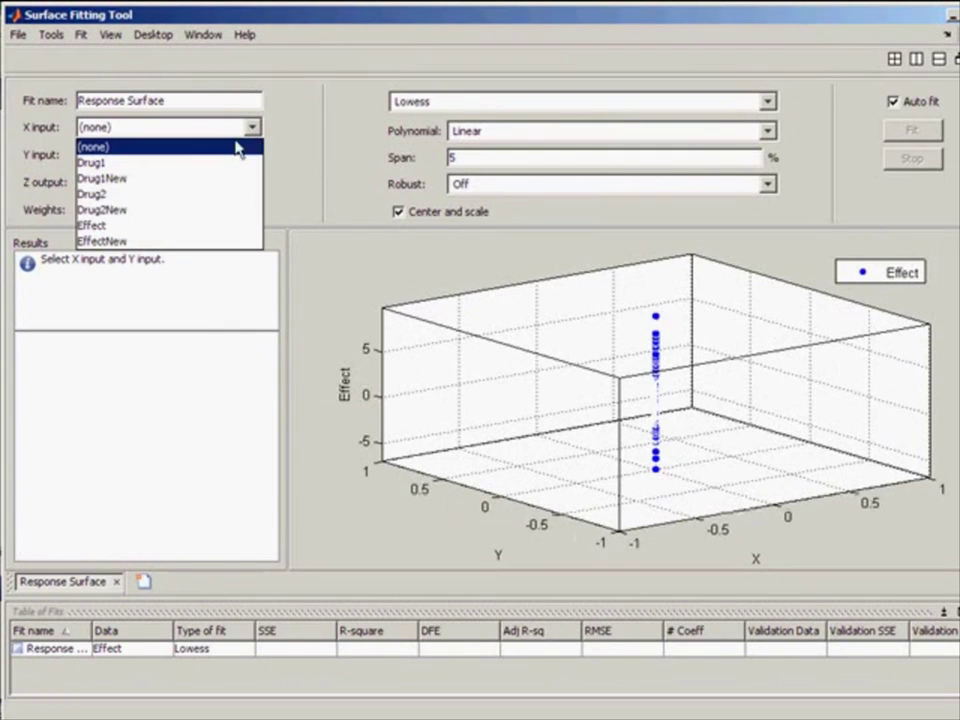
{"action": "left_click", "coordinate": [209, 164]}
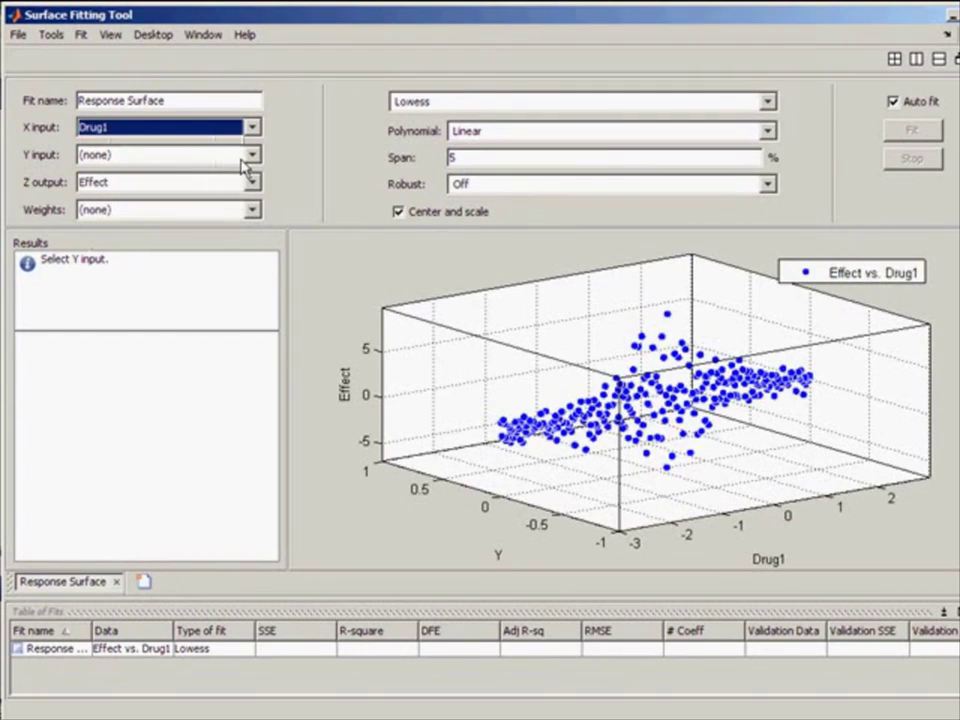
{"action": "left_click", "coordinate": [252, 155]}
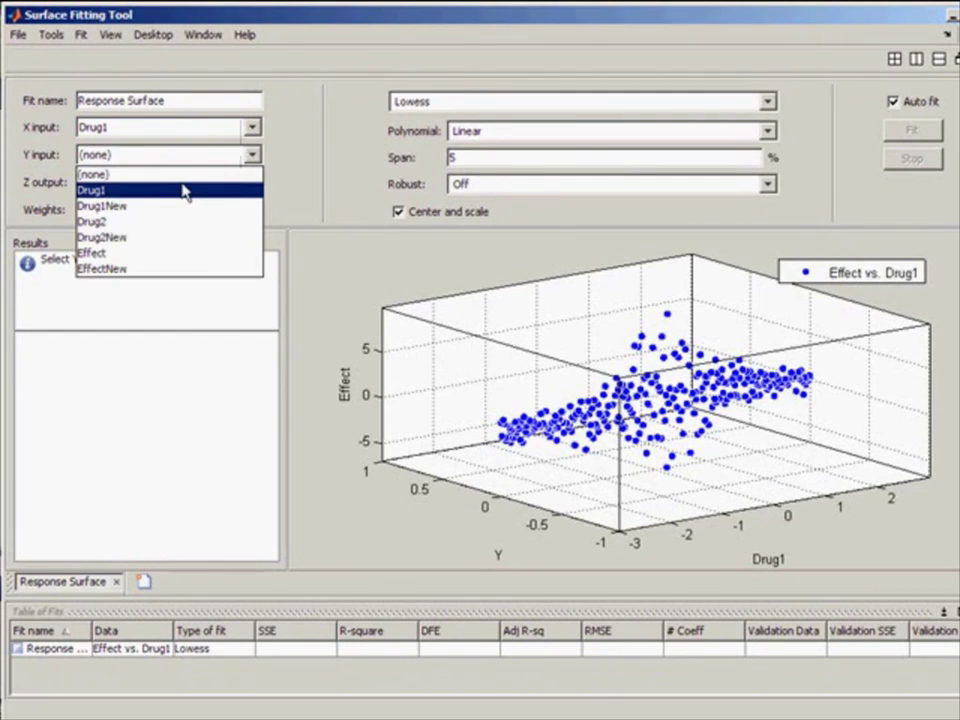
{"action": "left_click", "coordinate": [172, 224]}
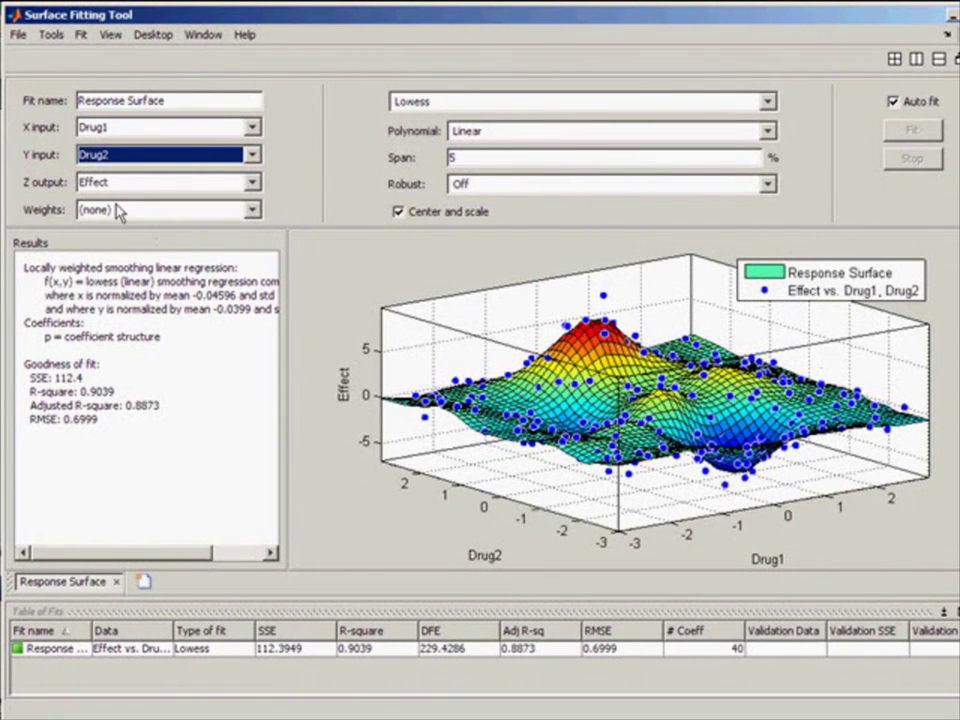
{"action": "left_click", "coordinate": [19, 36]}
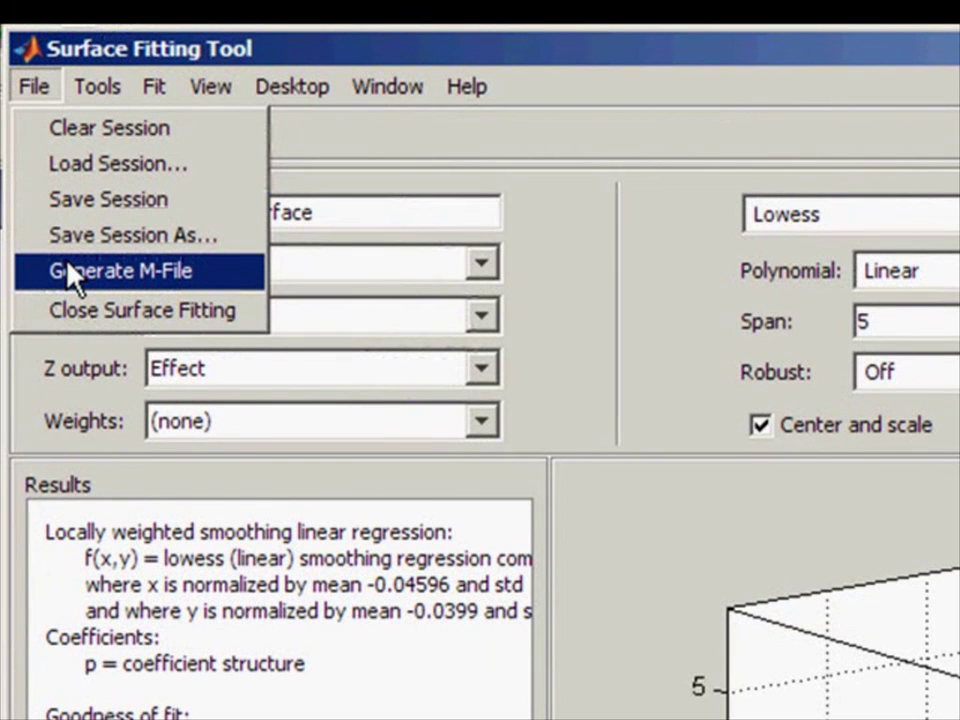
Generate an M-file for the Response Surface fit and scroll through createSurfaceFit.m.
{"action": "left_click", "coordinate": [75, 270]}
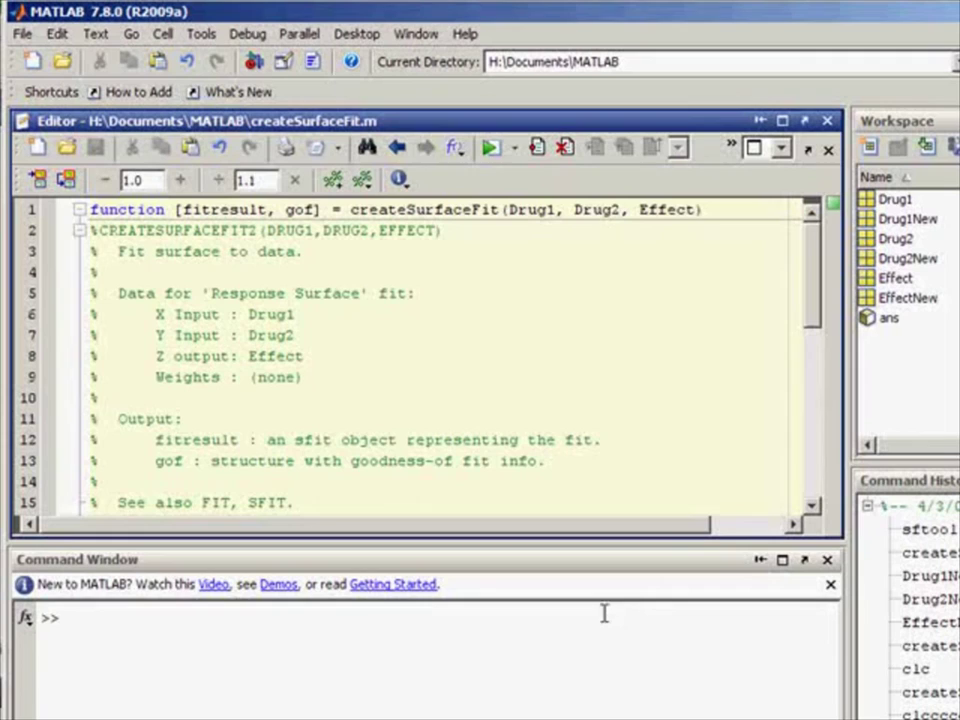
{"action": "left_click_drag", "start_coordinate": [814, 268], "coordinate": [800, 378]}
{"action": "scroll", "coordinate": [797, 384], "scroll_direction": "down", "scroll_amount": 1}
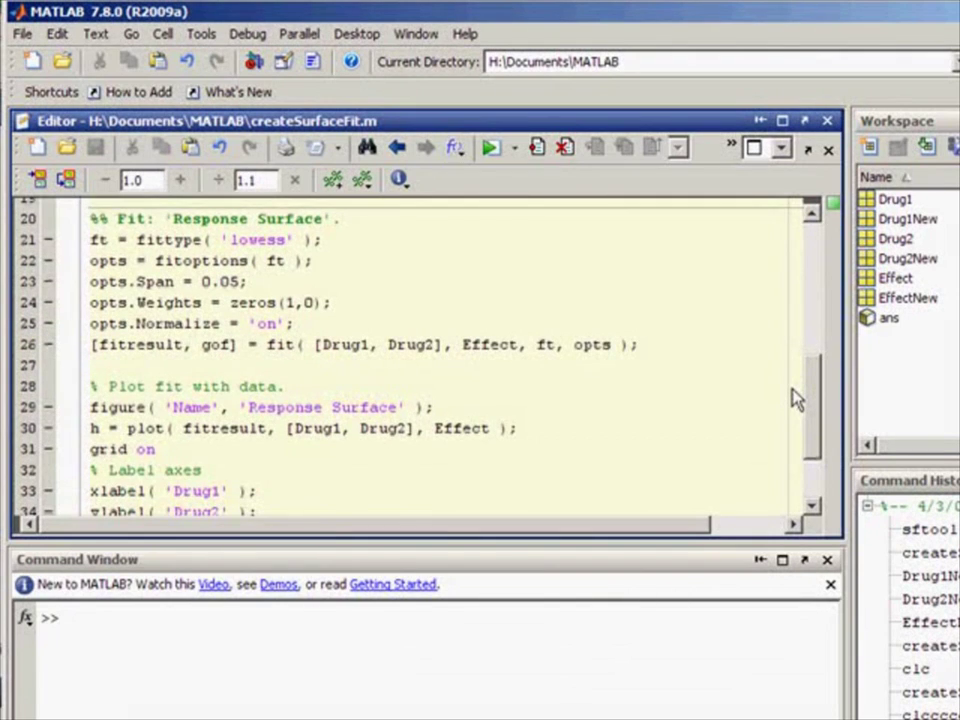
{"action": "scroll", "coordinate": [797, 405], "scroll_direction": "down", "scroll_amount": 2}
{"action": "scroll", "coordinate": [797, 415], "scroll_direction": "down", "scroll_amount": 3}
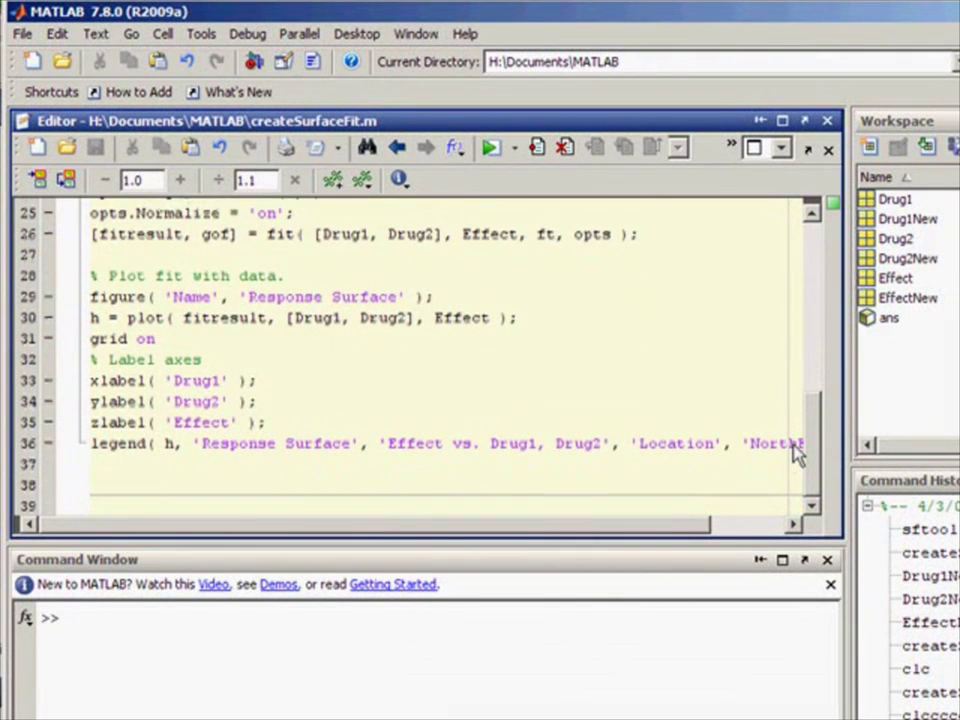
{"action": "scroll", "coordinate": [797, 448], "scroll_direction": "up", "scroll_amount": 8}
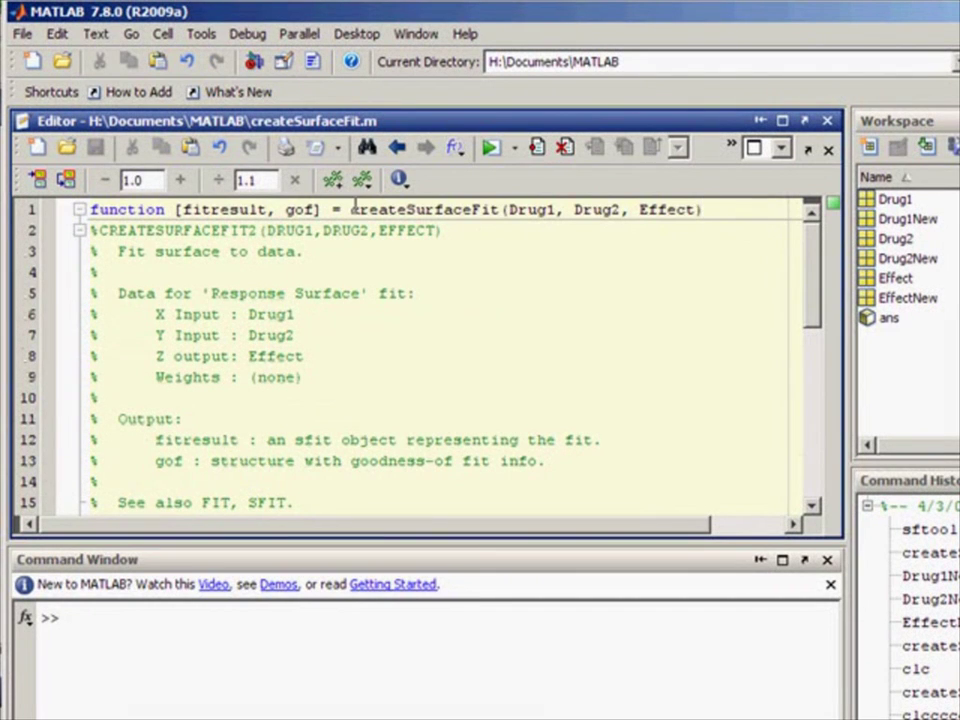
Copy the createSurfaceFit call from line 1 and paste it at the Command Window prompt.
{"action": "left_click_drag", "start_coordinate": [351, 209], "coordinate": [703, 210]}
{"action": "key", "text": "ctrl+c"}
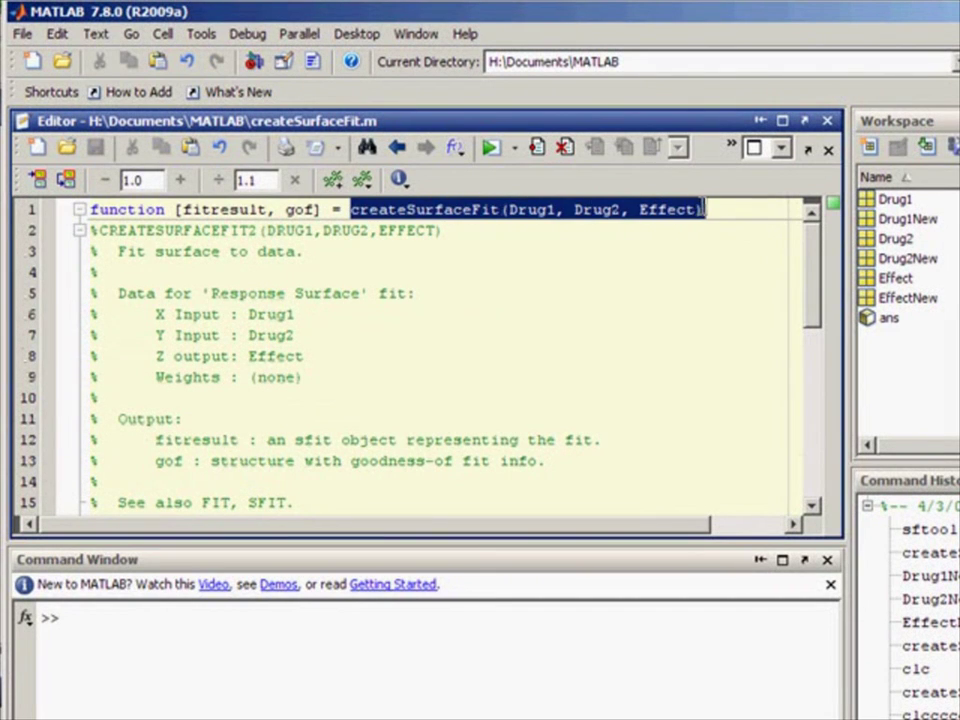
{"action": "right_click", "coordinate": [690, 311]}
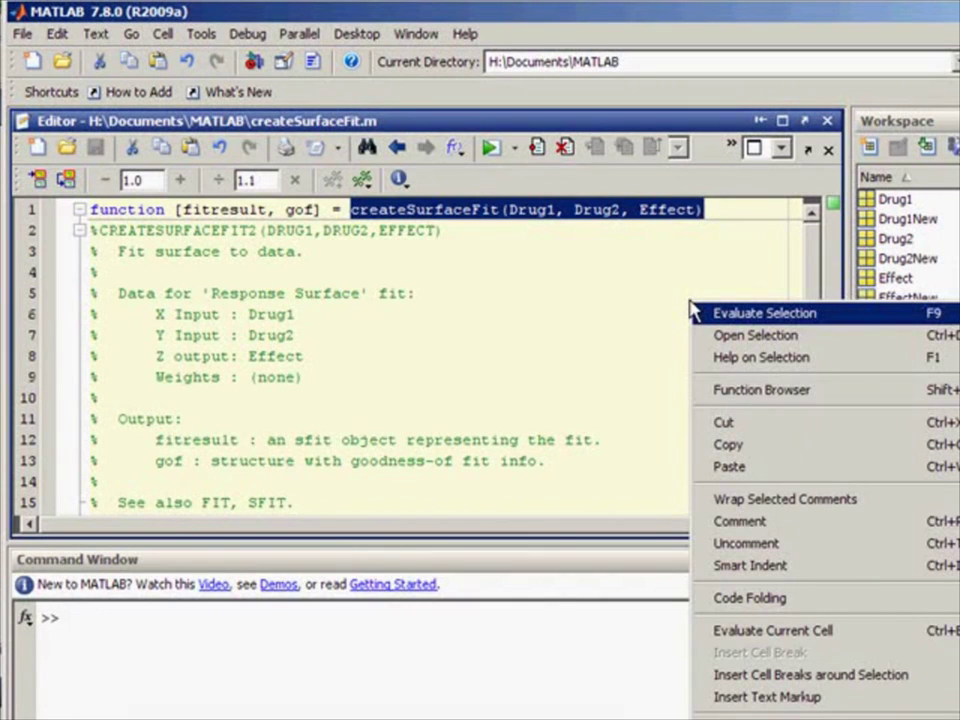
{"action": "left_click", "coordinate": [752, 446]}
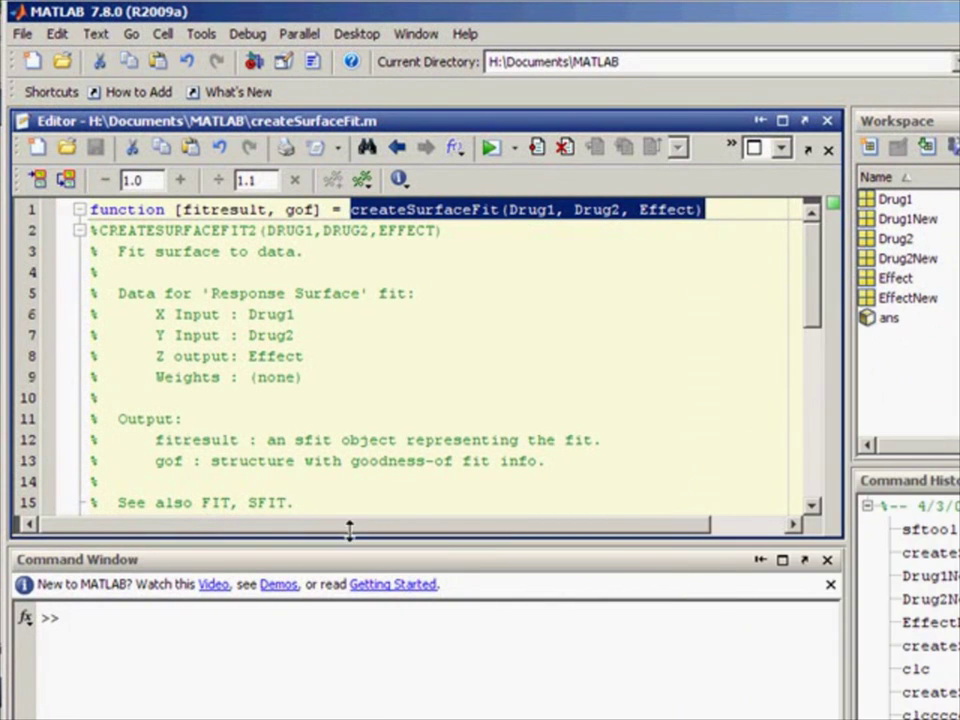
{"action": "left_click", "coordinate": [130, 618]}
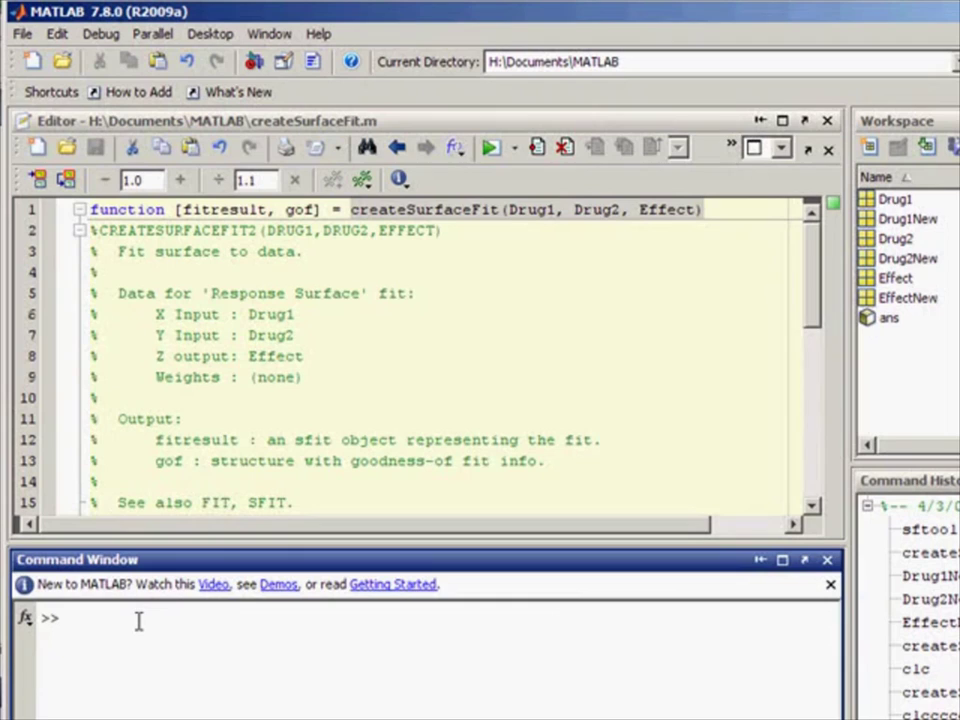
{"action": "key", "text": "ctrl+v"}
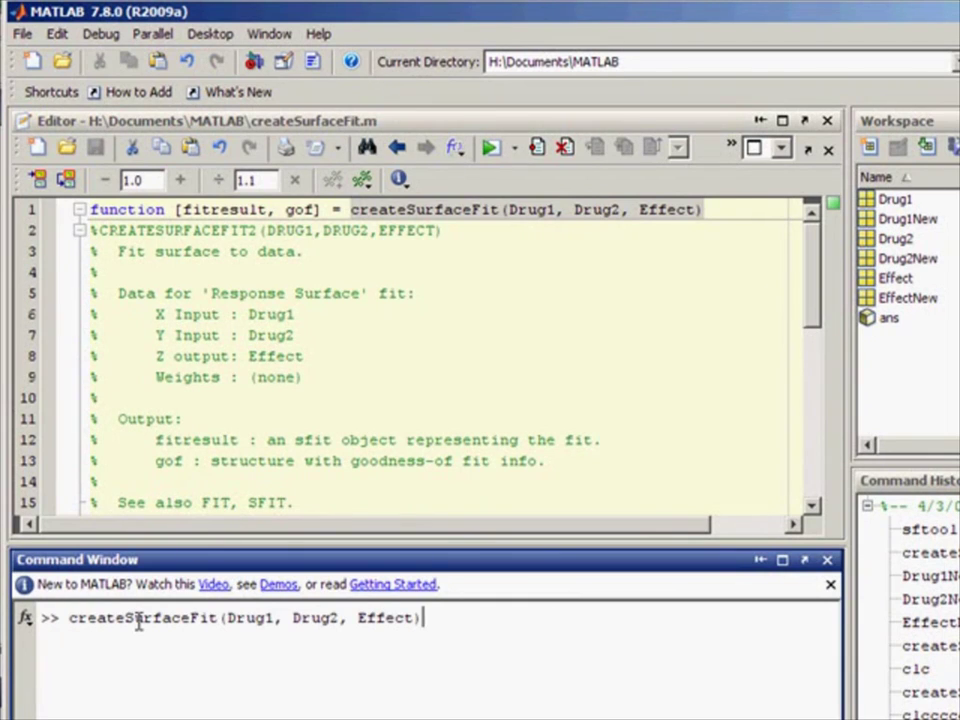
Append New to each argument and run createSurfaceFit(Drug1New, Drug2New, EffectNew).
{"action": "left_click", "coordinate": [270, 618]}
{"action": "type", "text": "New"}
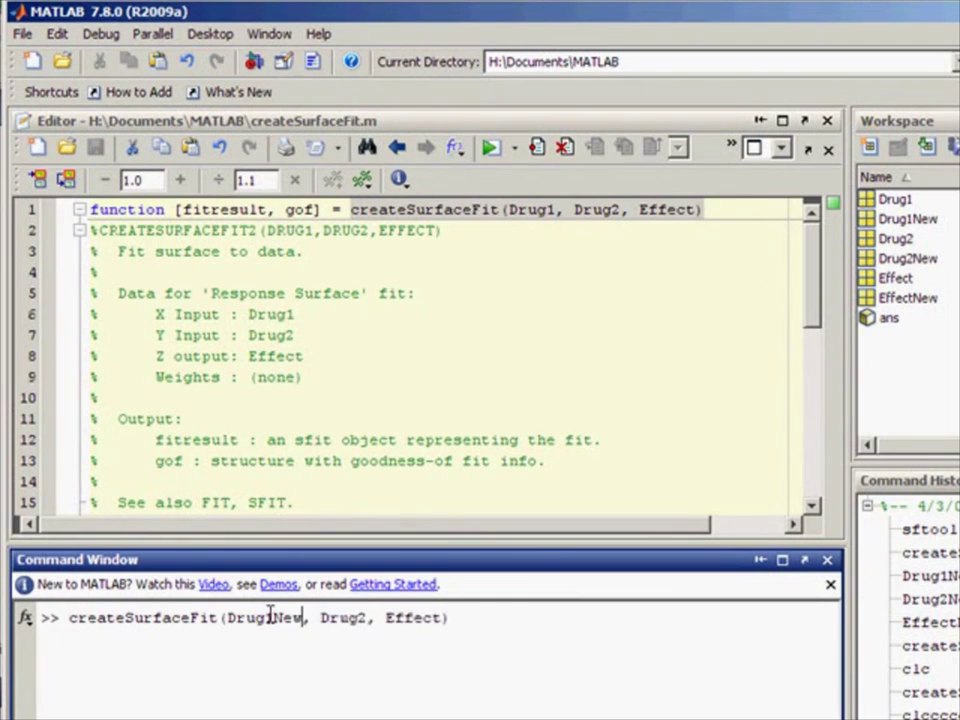
{"action": "left_click", "coordinate": [364, 617]}
{"action": "type", "text": "New"}
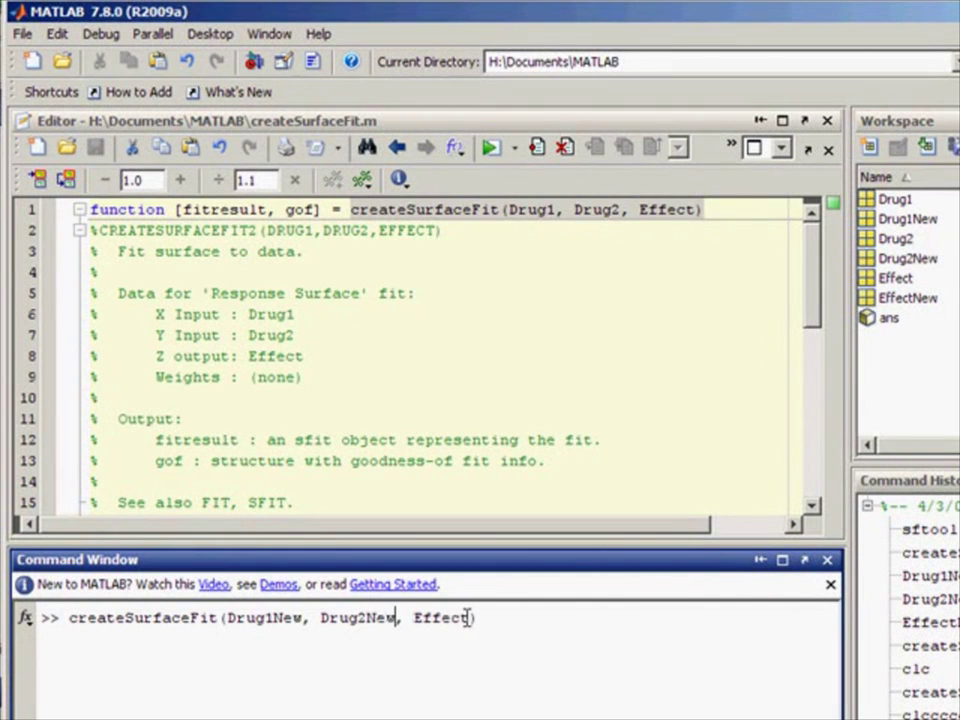
{"action": "left_click", "coordinate": [469, 618]}
{"action": "type", "text": "New"}
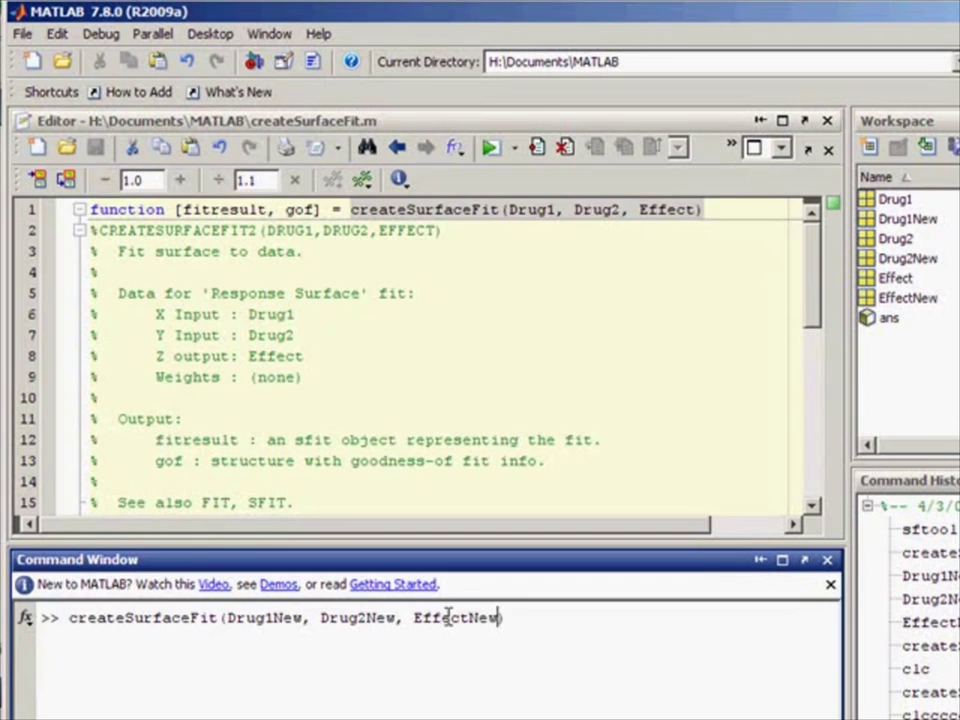
{"action": "key", "text": "Return"}
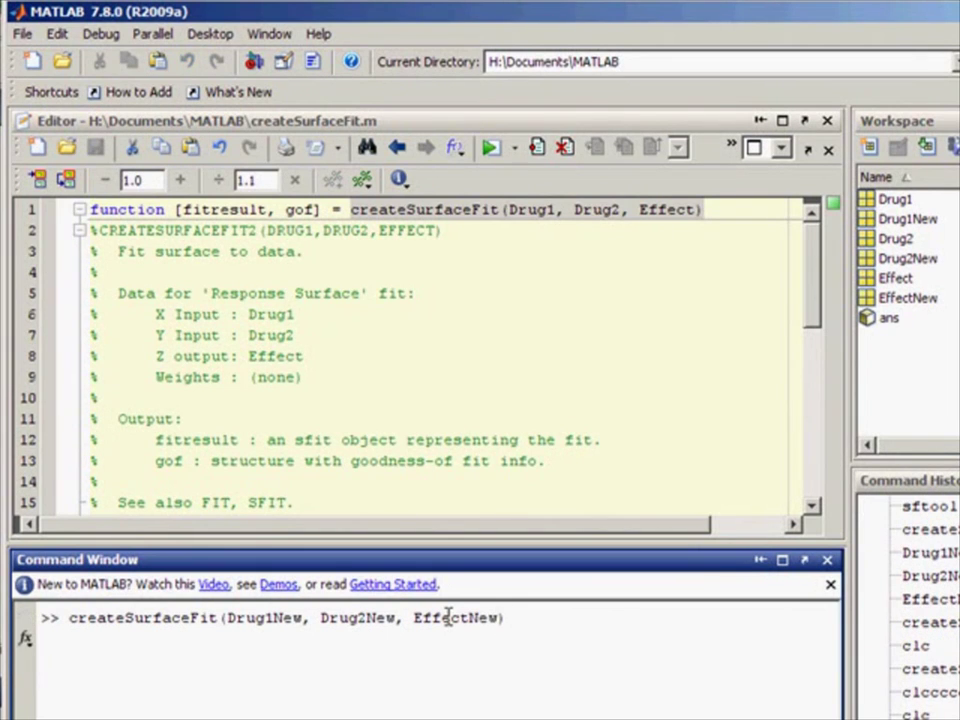